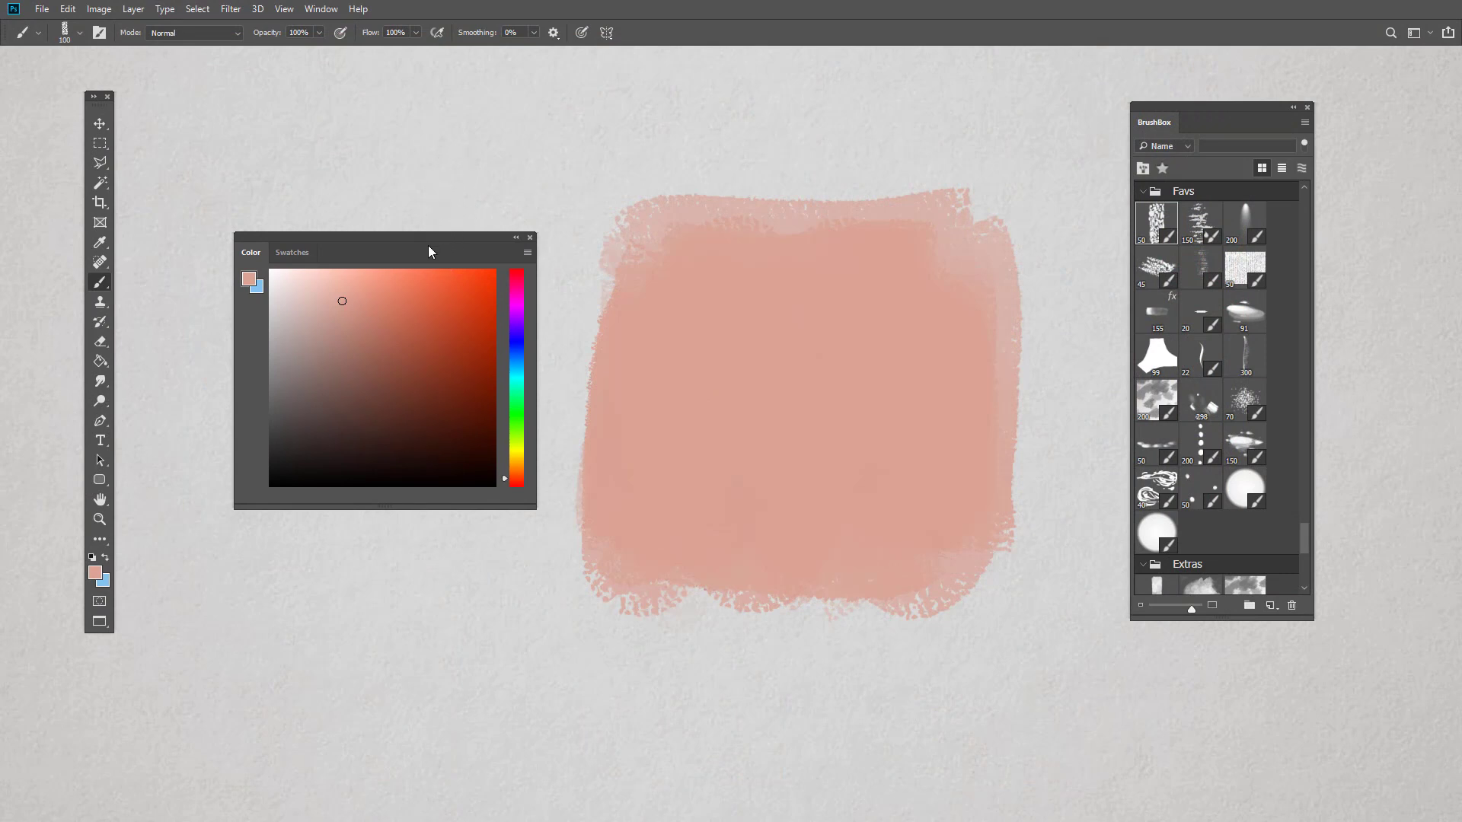
# Reposition the floating Color panel beside the peach swatch and reduce the textured brush size to 70
pyautogui.moveTo(419, 252)
pyautogui.mouseDown()
pyautogui.moveTo(411, 222)
pyautogui.moveTo(437, 248)
pyautogui.moveTo(397, 240)
pyautogui.moveTo(418, 247)
pyautogui.mouseUp()
pyautogui.press('[')
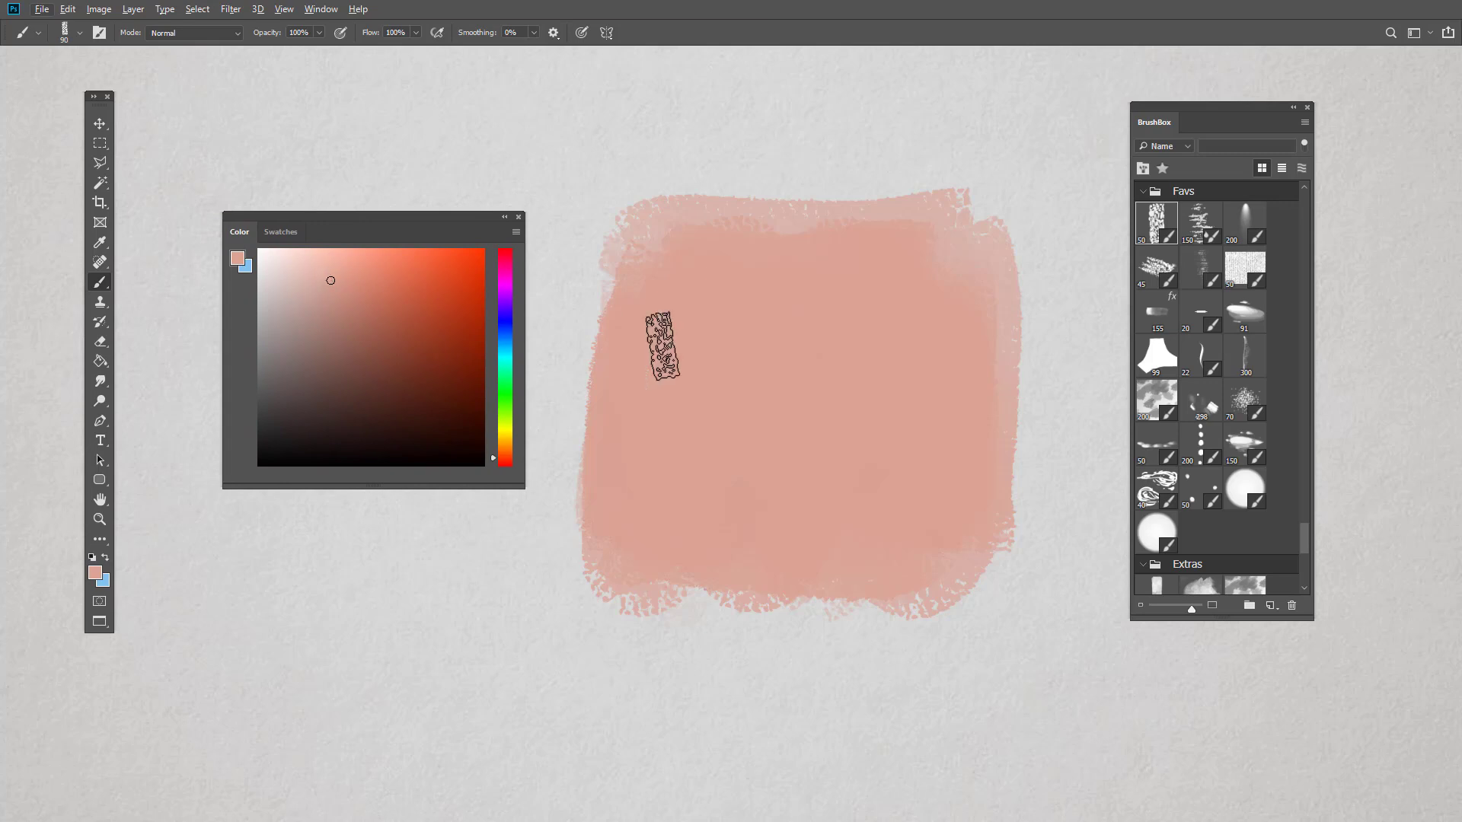
pyautogui.press('[')
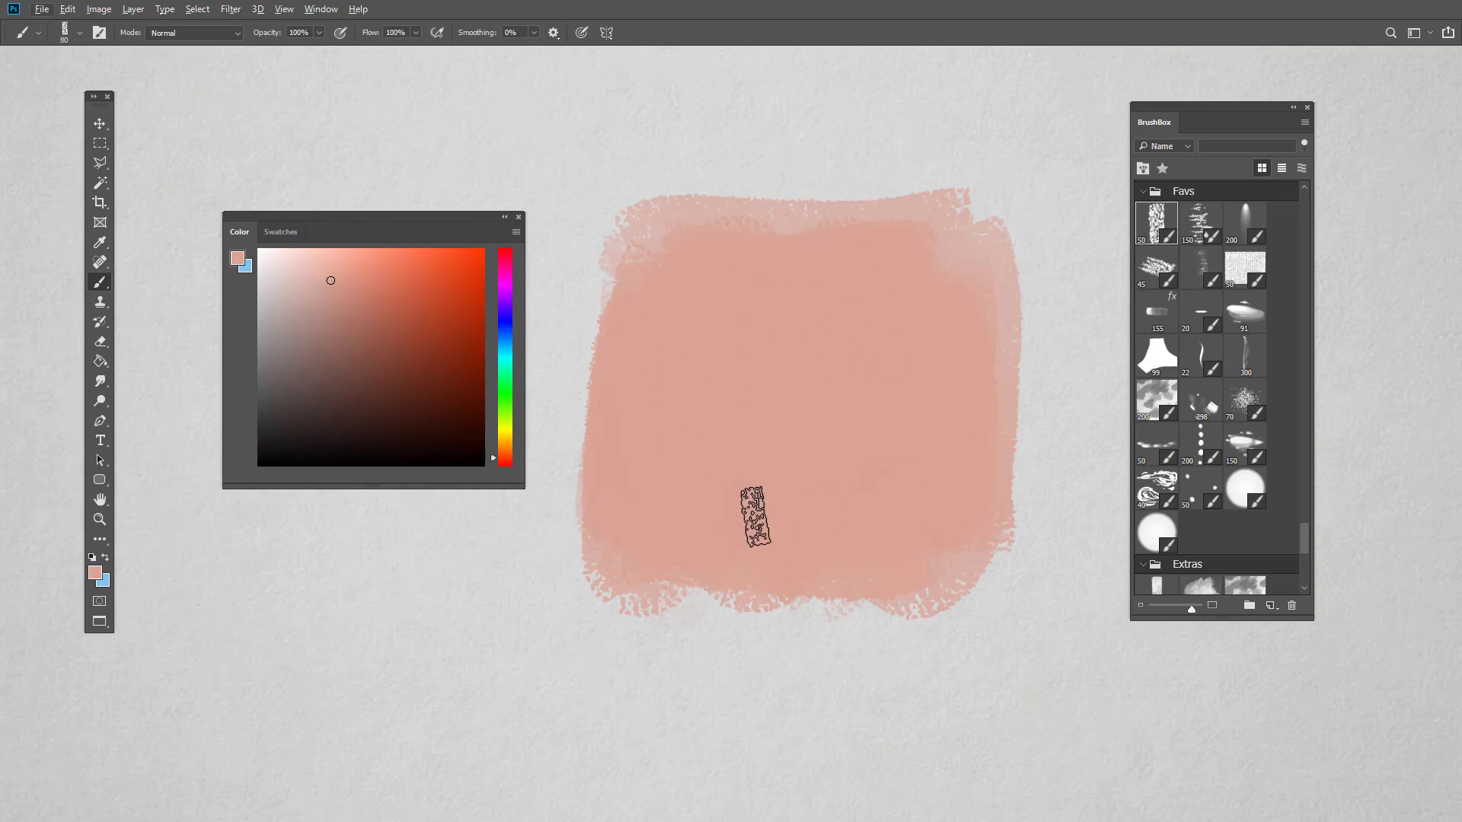
pyautogui.press('[')
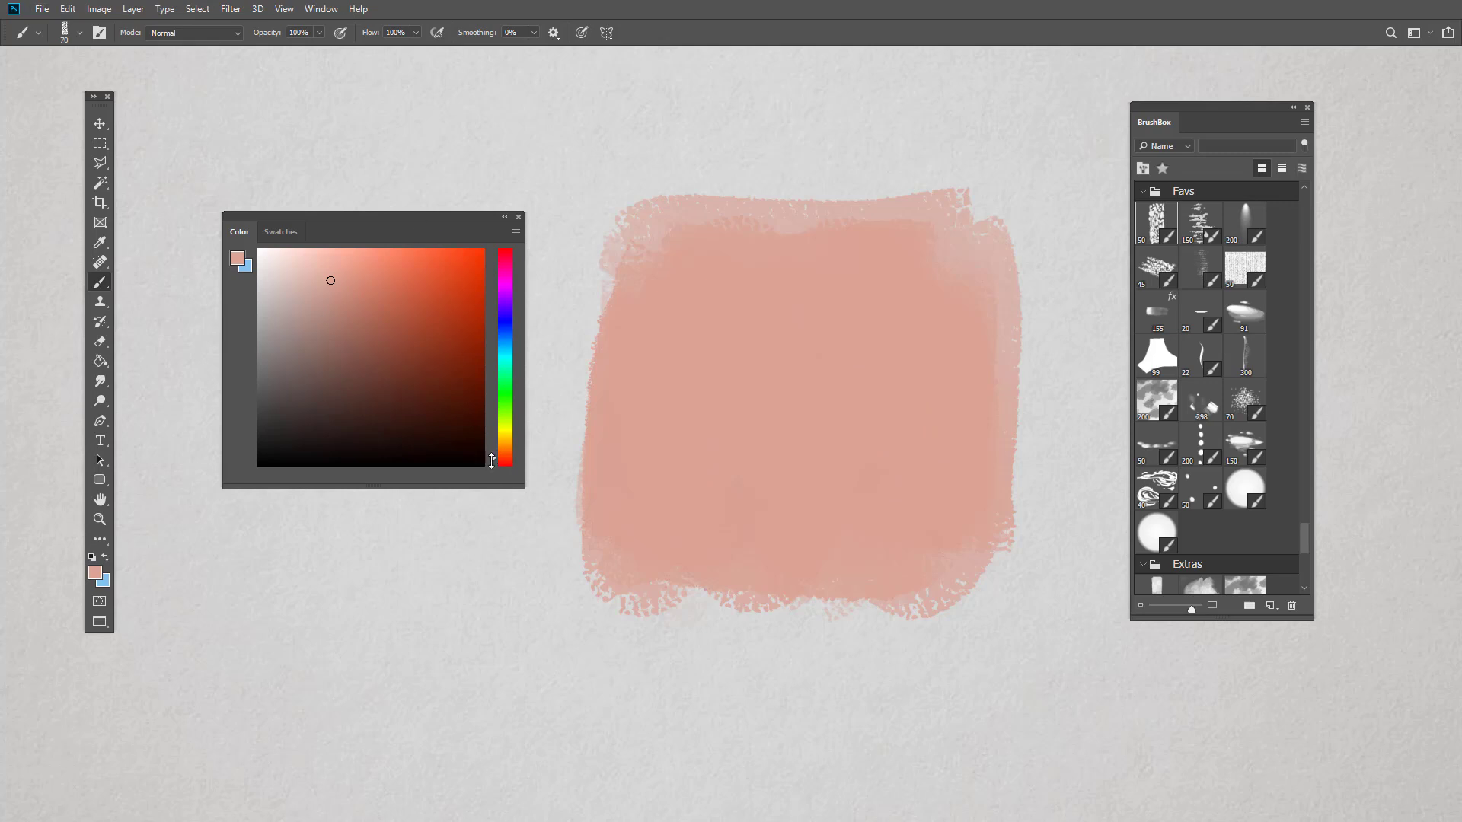
pyautogui.moveTo(431, 227); pyautogui.dragTo(426, 226)
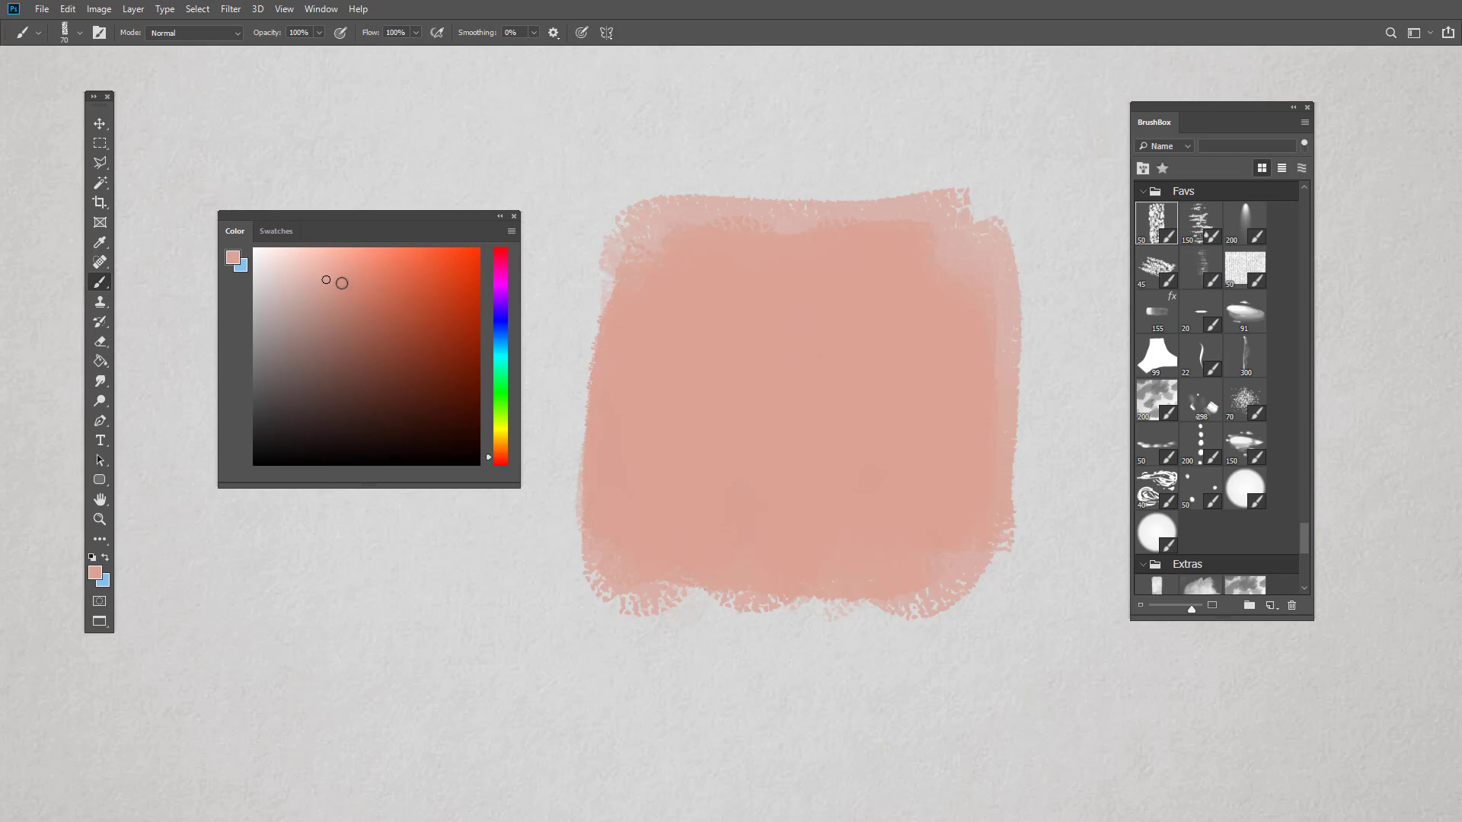
# Choose a deeper coral and paint a darker horizontal band across the swatch's middle with the 200 px soft brush preset, starting at size 150 or larger
pyautogui.moveTo(342, 283); pyautogui.dragTo(371, 289)
pyautogui.click(1244, 223)
pyautogui.moveTo(653, 381)
pyautogui.mouseDown()
pyautogui.moveTo(697, 374)
pyautogui.moveTo(742, 406)
pyautogui.moveTo(798, 396)
pyautogui.moveTo(892, 472)
pyautogui.moveTo(911, 415)
pyautogui.moveTo(930, 465)
pyautogui.moveTo(876, 491)
pyautogui.moveTo(773, 397)
pyautogui.mouseUp()
pyautogui.press('[')
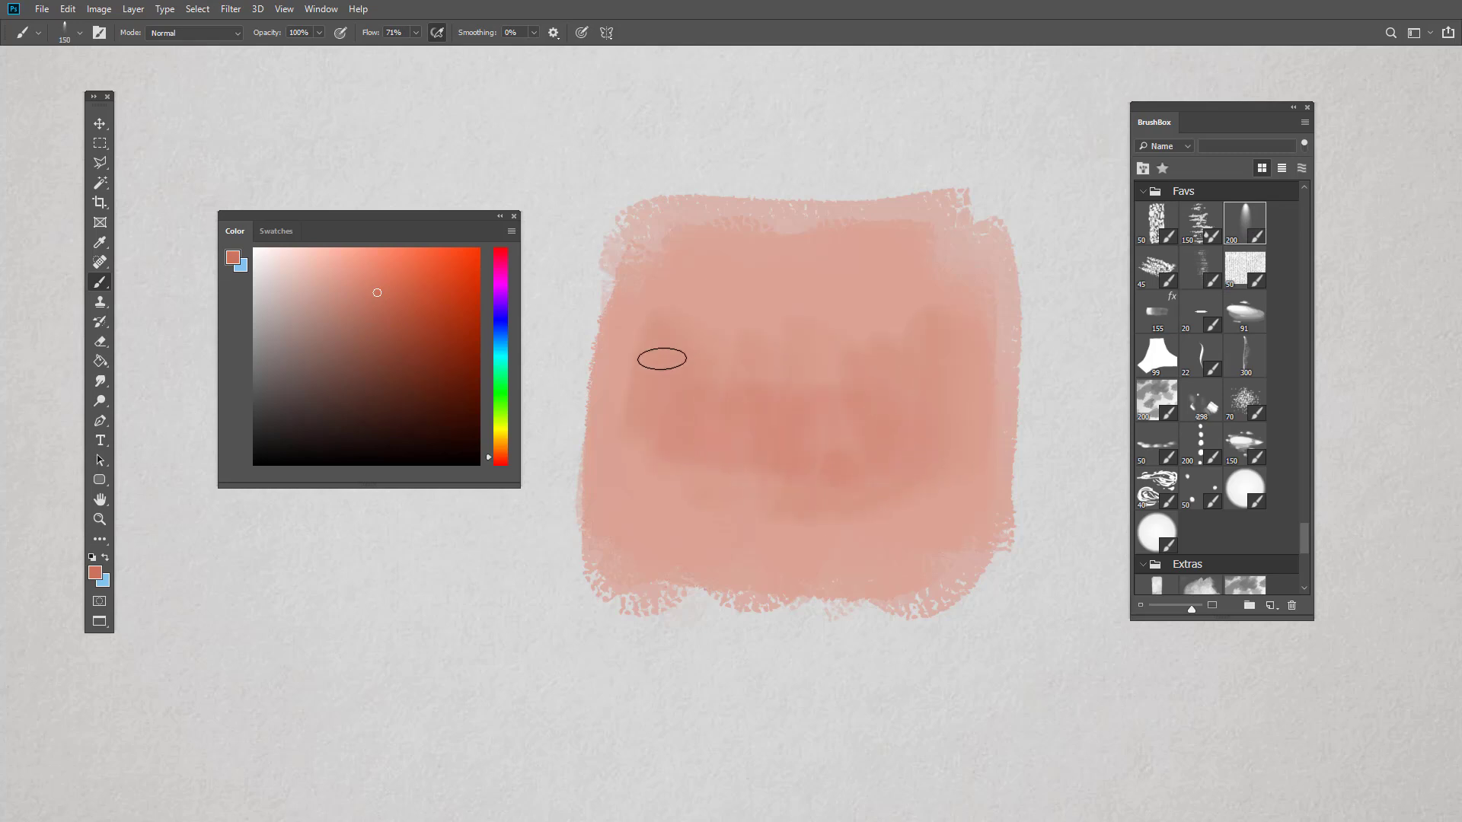
pyautogui.press('[')
# With the Smudge tool and Finger Painting on at size 100, smear coral facets at the centre and right of the darker band
pyautogui.click(100, 382)
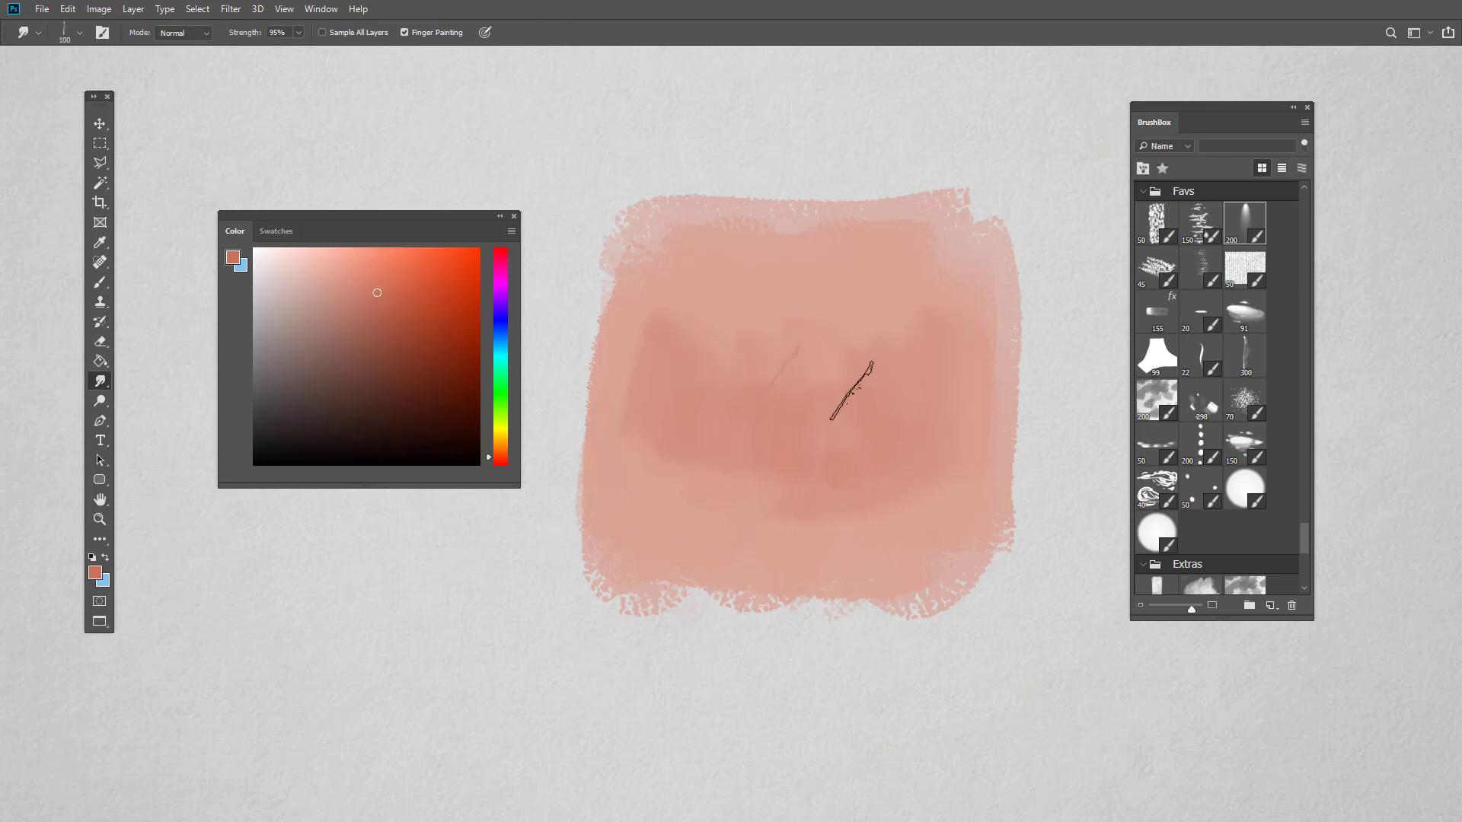
pyautogui.moveTo(848, 385)
pyautogui.mouseDown()
pyautogui.moveTo(877, 401)
pyautogui.moveTo(926, 375)
pyautogui.moveTo(918, 421)
pyautogui.mouseUp()
pyautogui.press(']')
pyautogui.press(']')
pyautogui.press('[')
pyautogui.press('[')
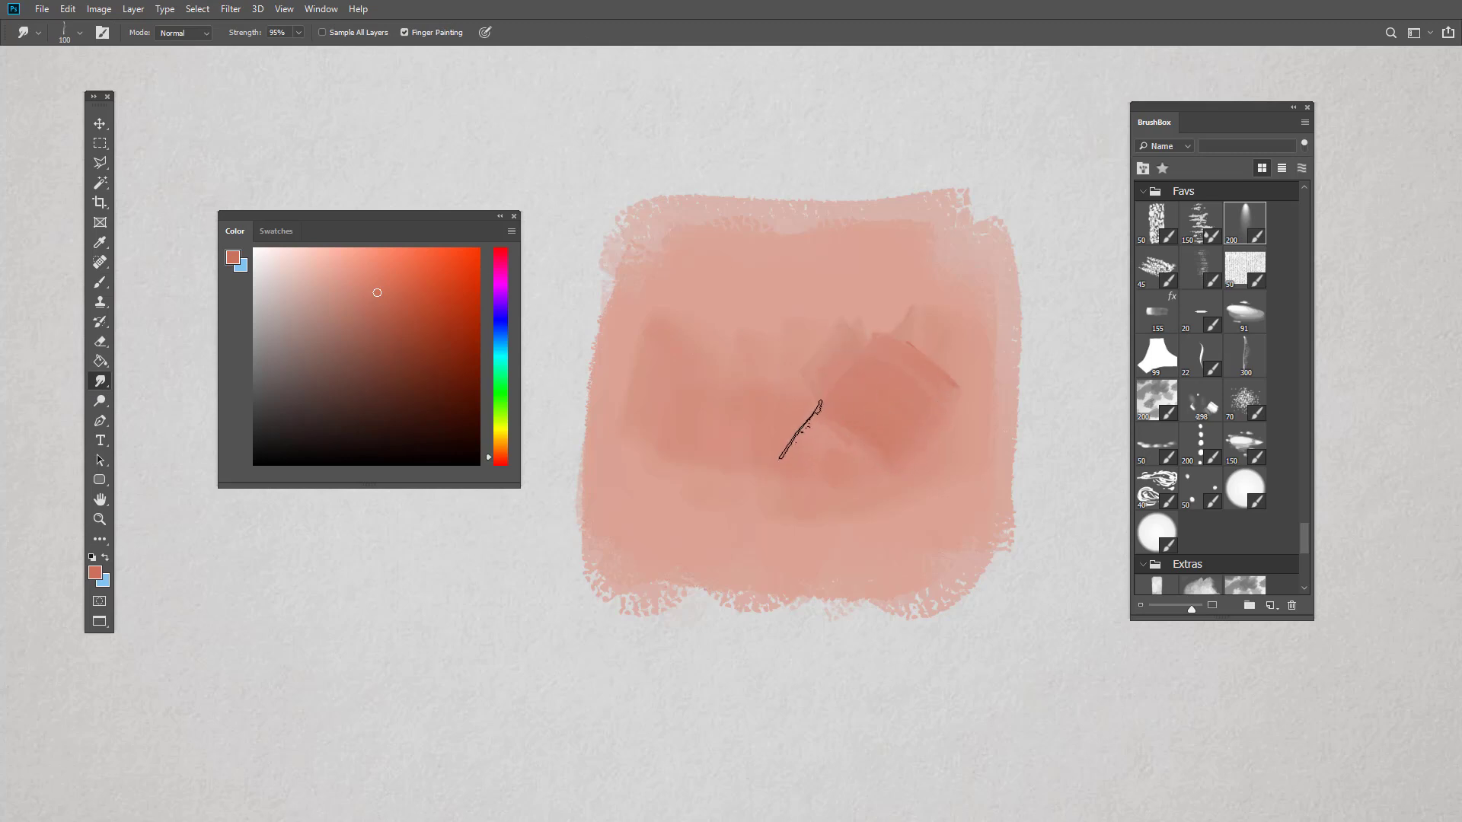
pyautogui.press('[')
pyautogui.moveTo(804, 465); pyautogui.dragTo(786, 408)
pyautogui.press(']')
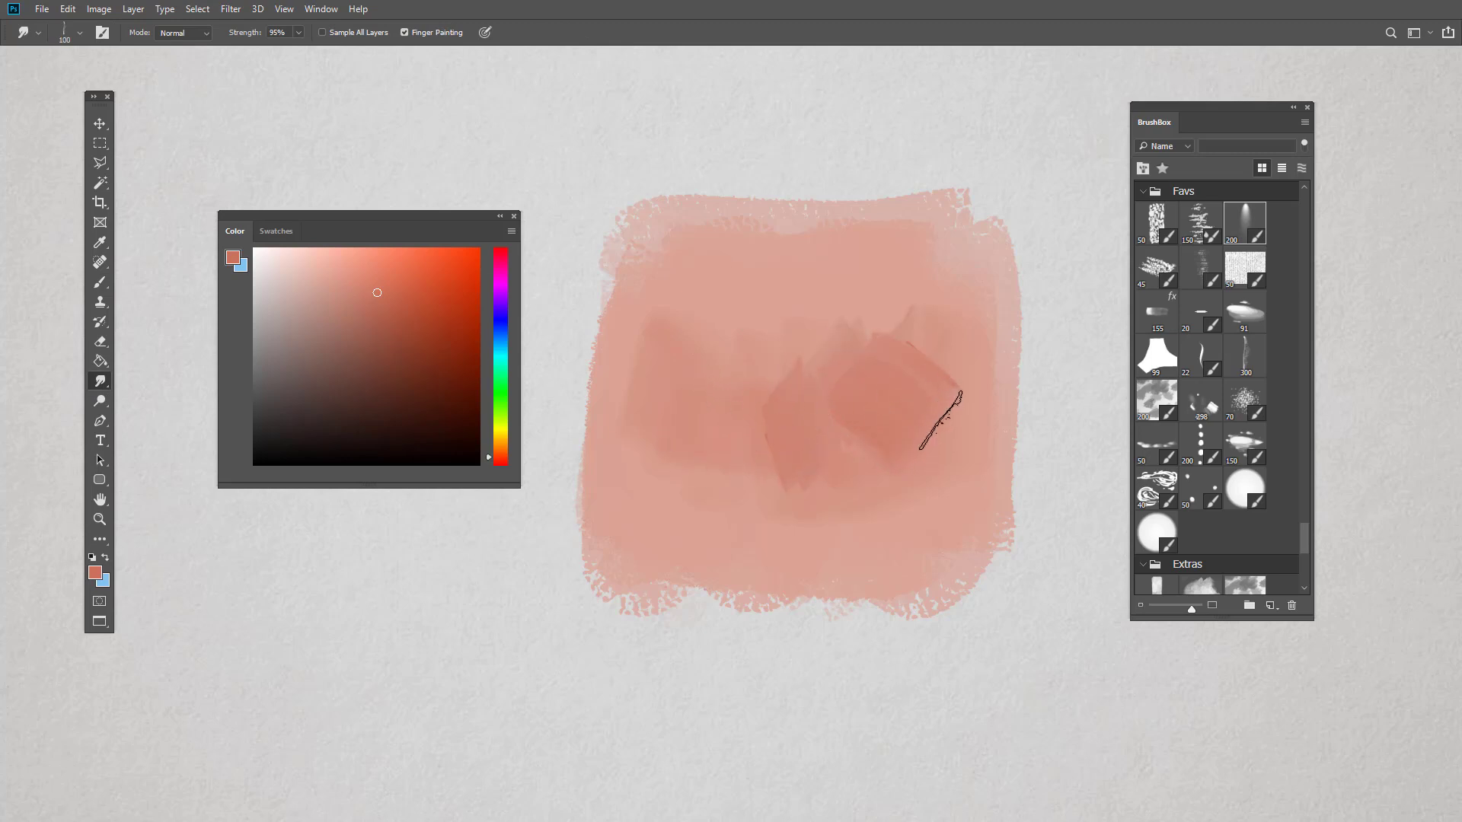
# Shift the foreground hue to pure red, choose a more saturated tone and smudge a red diamond facet at the swatch's centre
pyautogui.moveTo(423, 230); pyautogui.dragTo(428, 224)
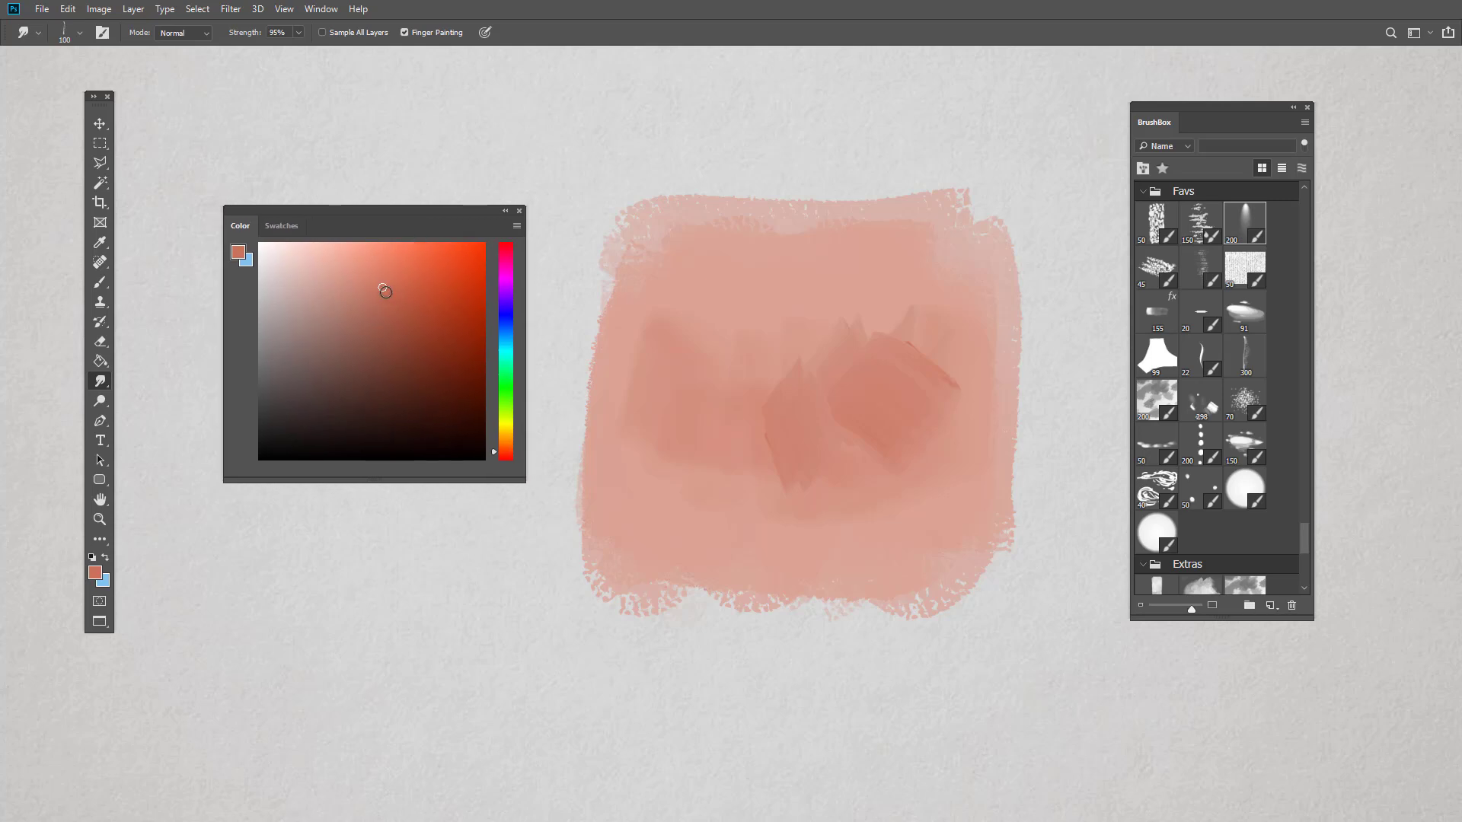
pyautogui.click(508, 458)
pyautogui.click(404, 289)
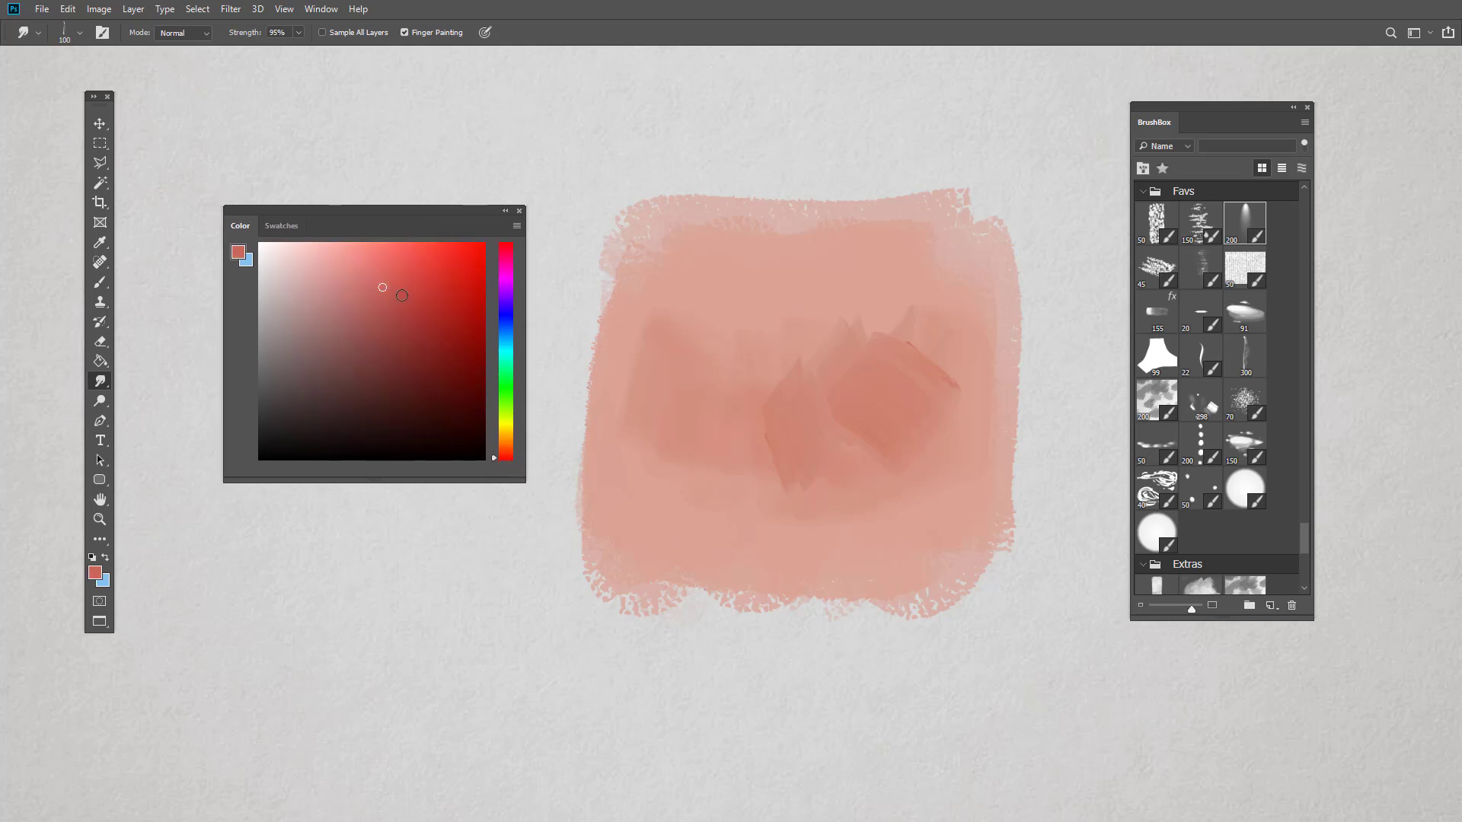
pyautogui.moveTo(775, 390); pyautogui.dragTo(789, 428)
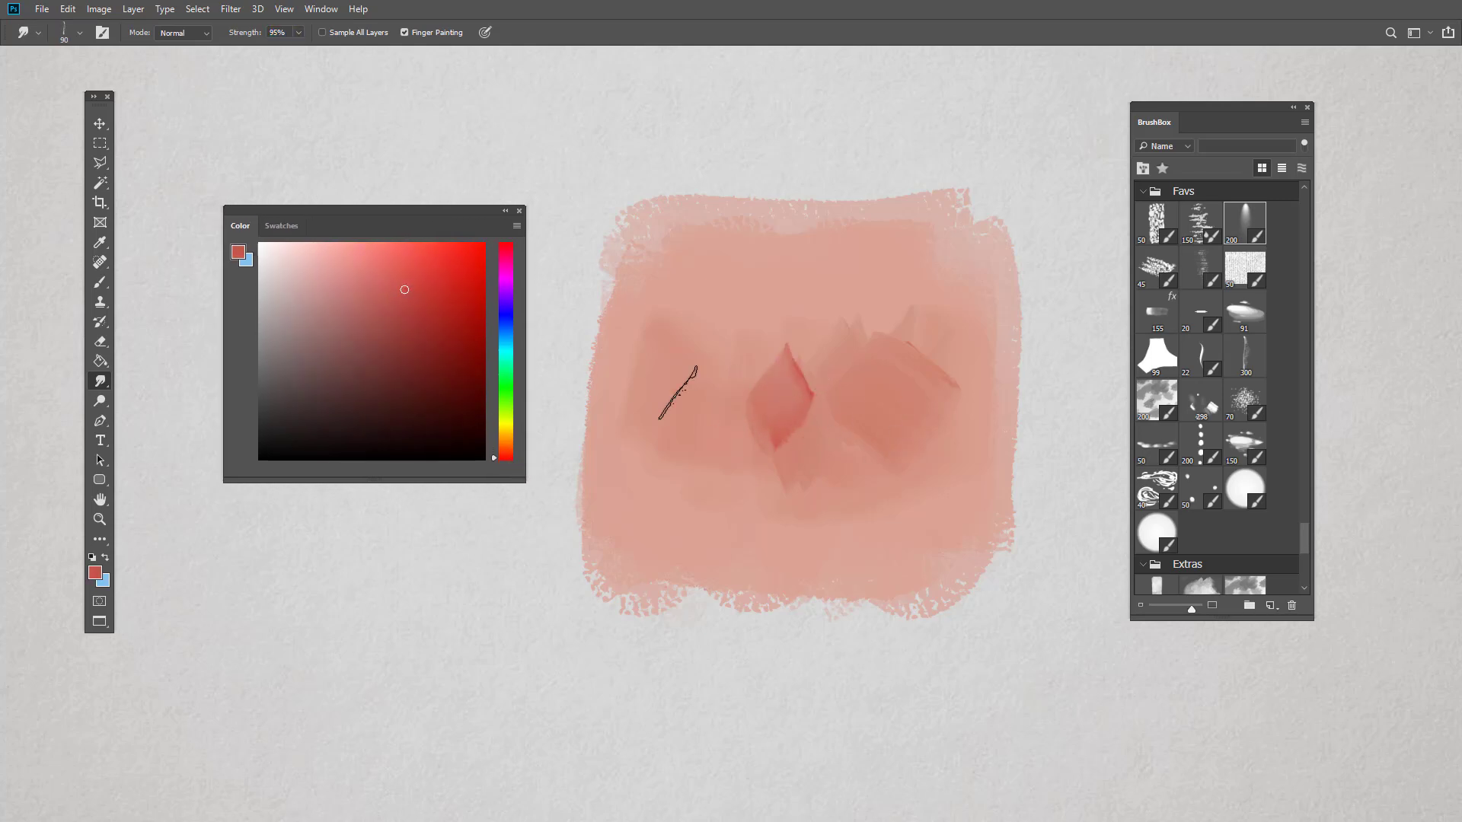
pyautogui.press('[')
# Smear the red outward from the central diamond and add facets on the band's right side, reducing the smudge size to 60
pyautogui.moveTo(509, 453); pyautogui.dragTo(508, 466)
pyautogui.click(512, 258)
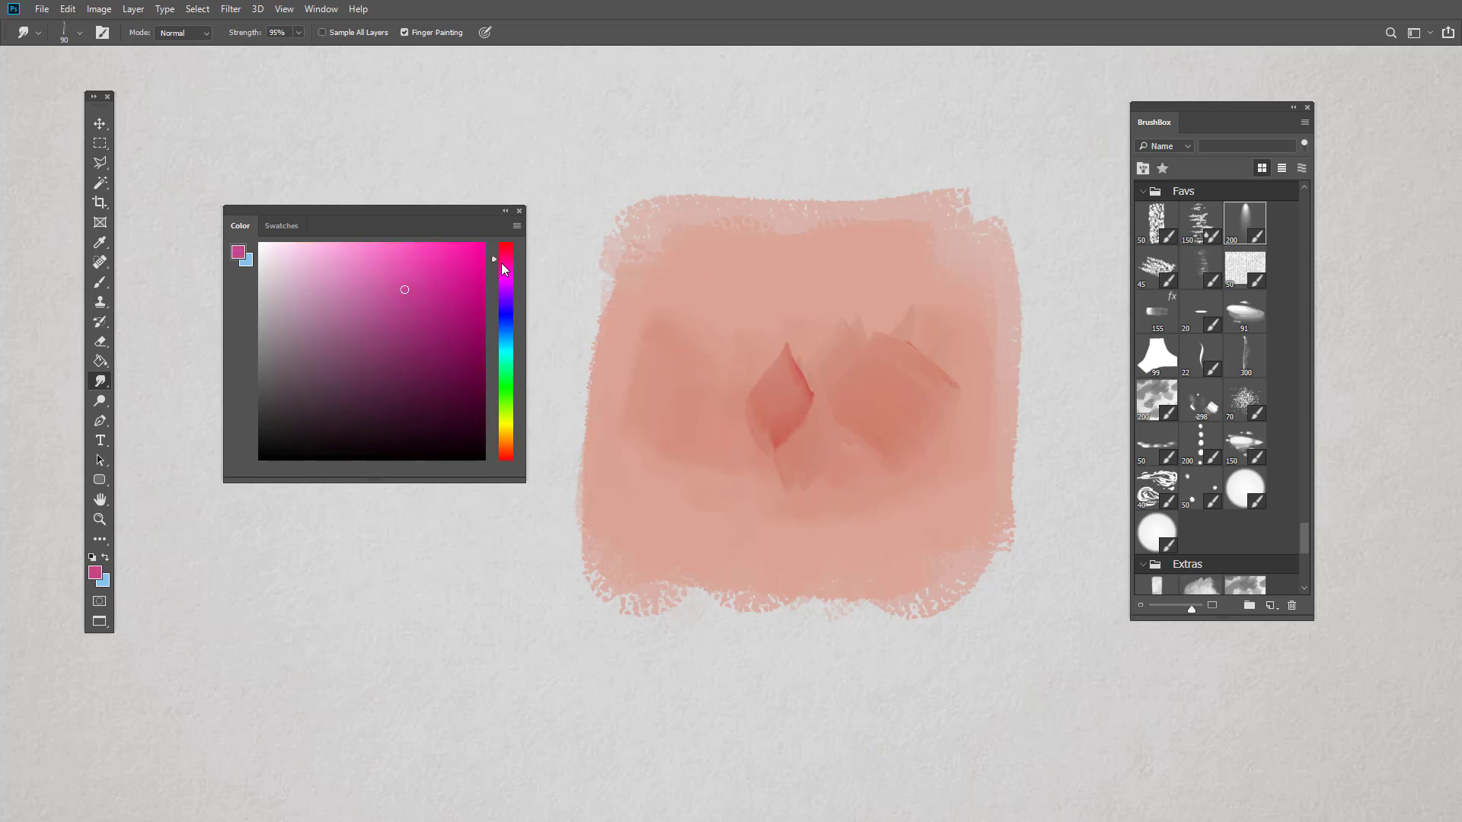
pyautogui.press('[')
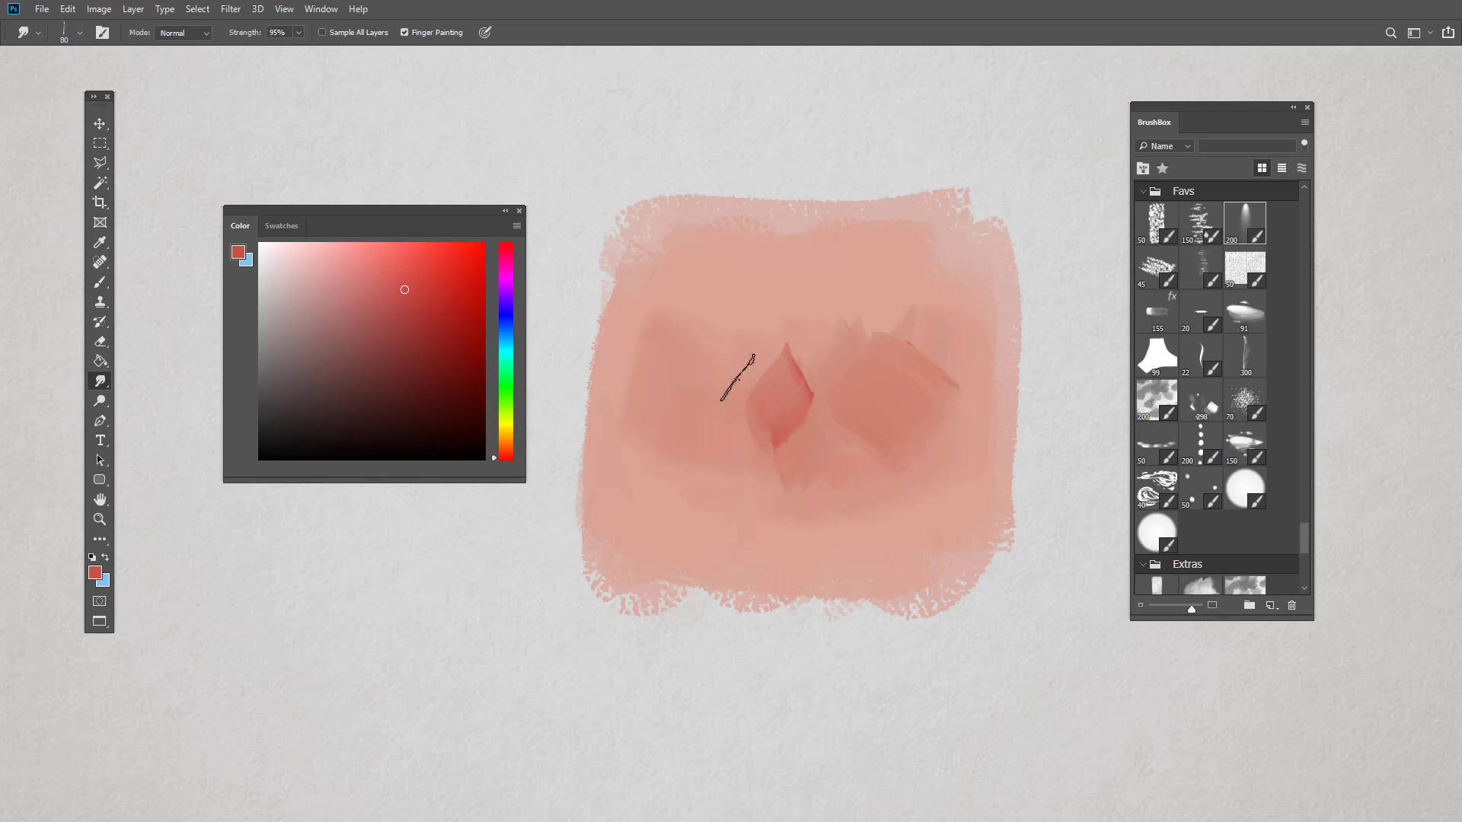
pyautogui.moveTo(736, 373)
pyautogui.mouseDown()
pyautogui.moveTo(735, 411)
pyautogui.moveTo(845, 426)
pyautogui.mouseUp()
pyautogui.press('[')
pyautogui.press('[')
pyautogui.moveTo(935, 358); pyautogui.dragTo(943, 454)
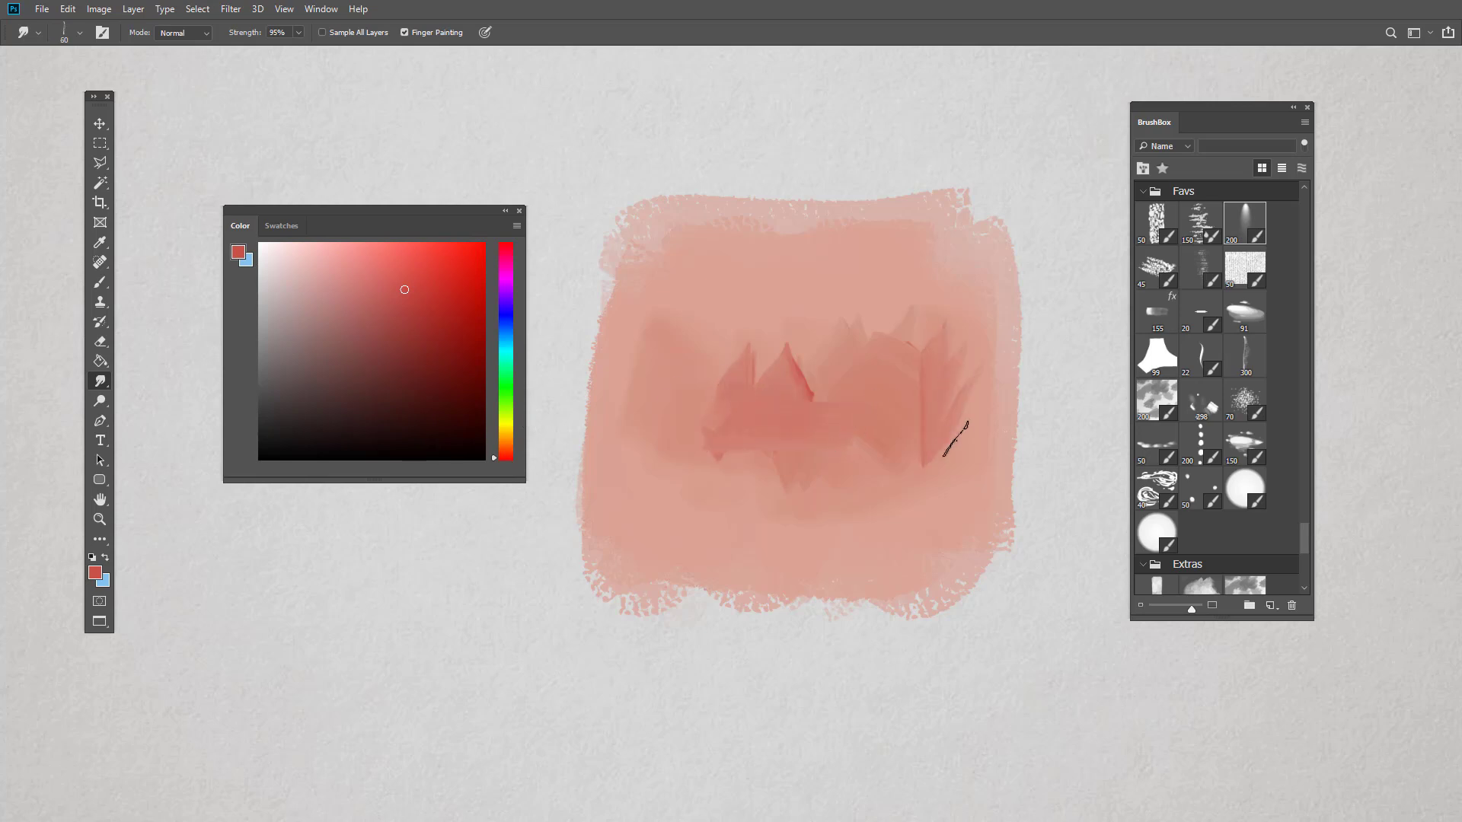
# Enlarge the smudge size to 90 and smear red through the left part of the band
pyautogui.press(']')
pyautogui.press(']')
pyautogui.press(']')
pyautogui.moveTo(688, 418)
pyautogui.mouseDown()
pyautogui.moveTo(663, 365)
pyautogui.moveTo(680, 488)
pyautogui.moveTo(750, 442)
pyautogui.mouseUp()
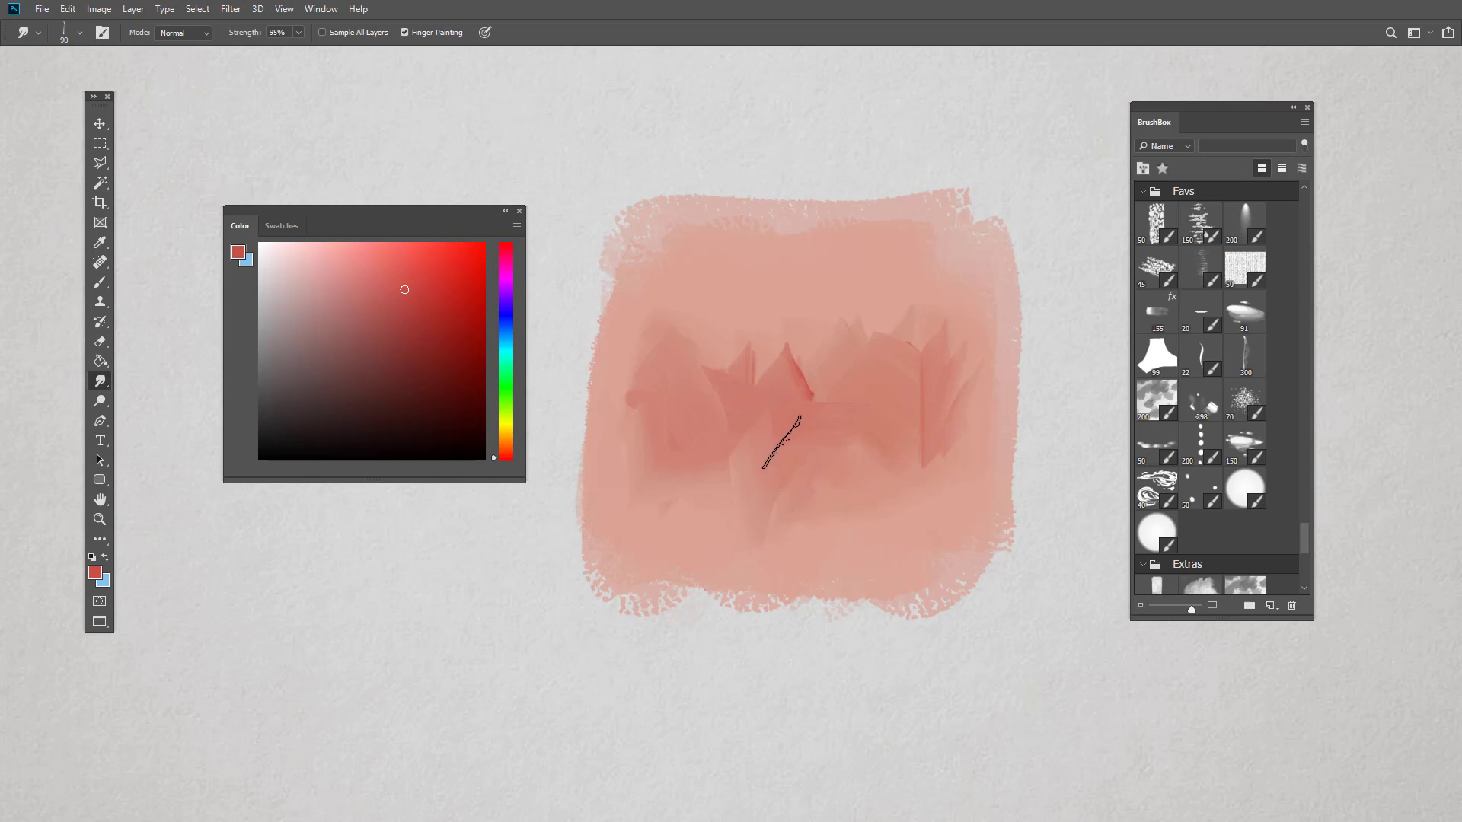
# Pick a slightly stronger red and smudge angular strokes right of centre, up and down from the band, at size 70
pyautogui.click(411, 293)
pyautogui.press('[')
pyautogui.press('[')
pyautogui.moveTo(831, 380); pyautogui.dragTo(853, 427)
pyautogui.moveTo(830, 377)
pyautogui.mouseDown()
pyautogui.moveTo(932, 364)
pyautogui.moveTo(914, 293)
pyautogui.mouseUp()
pyautogui.moveTo(863, 398)
pyautogui.mouseDown()
pyautogui.moveTo(919, 383)
pyautogui.moveTo(894, 461)
pyautogui.moveTo(921, 402)
pyautogui.moveTo(938, 494)
pyautogui.mouseUp()
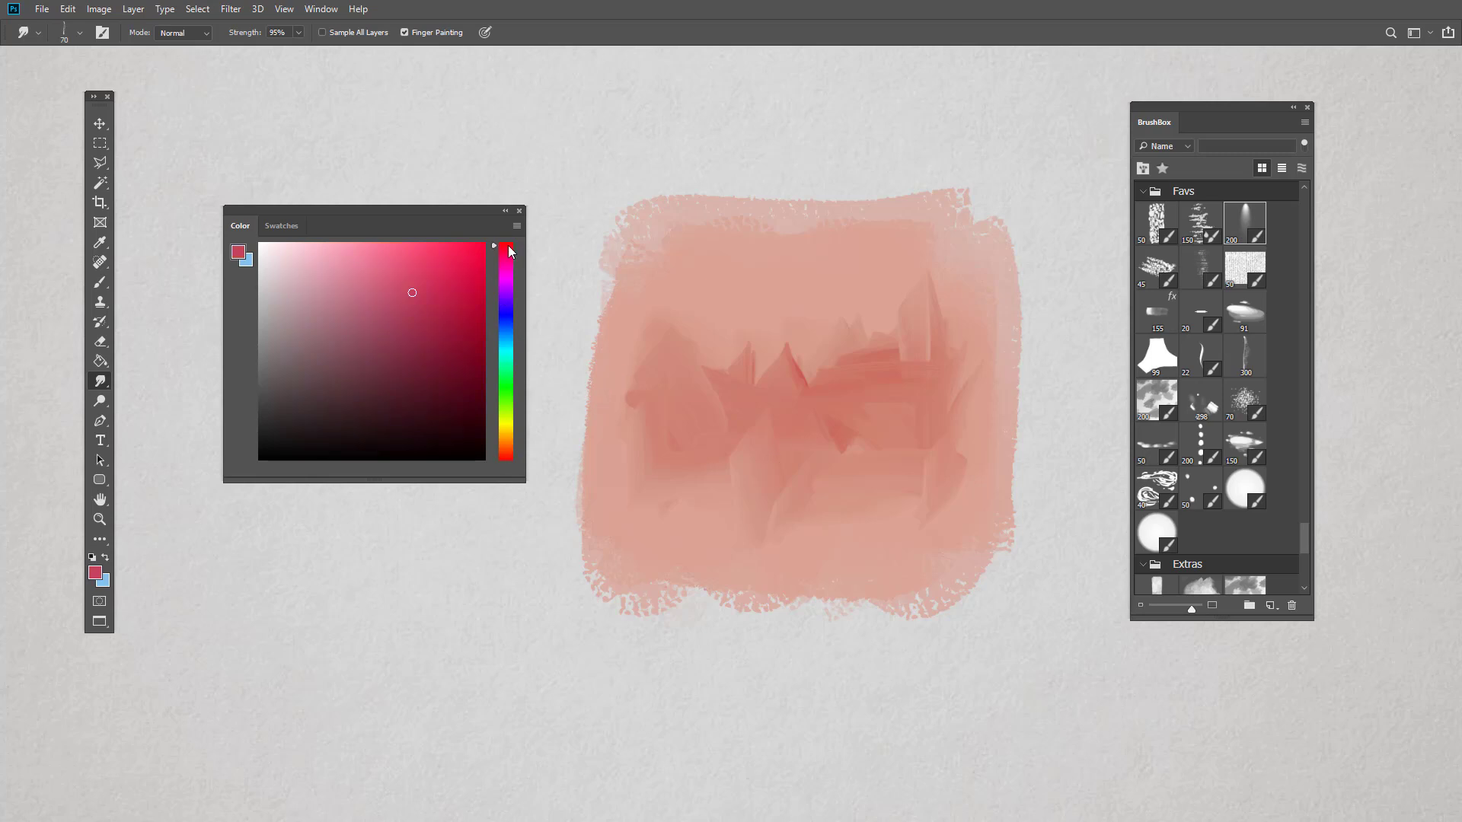
# Choose a muted pinkish crimson and smudge facets of it at the band's centre and right side
pyautogui.click(386, 297)
pyautogui.moveTo(744, 419); pyautogui.dragTo(751, 453)
pyautogui.press('[')
pyautogui.press(']')
pyautogui.moveTo(813, 410)
pyautogui.mouseDown()
pyautogui.moveTo(825, 452)
pyautogui.moveTo(812, 434)
pyautogui.moveTo(908, 445)
pyautogui.moveTo(946, 408)
pyautogui.moveTo(975, 443)
pyautogui.mouseUp()
pyautogui.moveTo(983, 367); pyautogui.dragTo(979, 434)
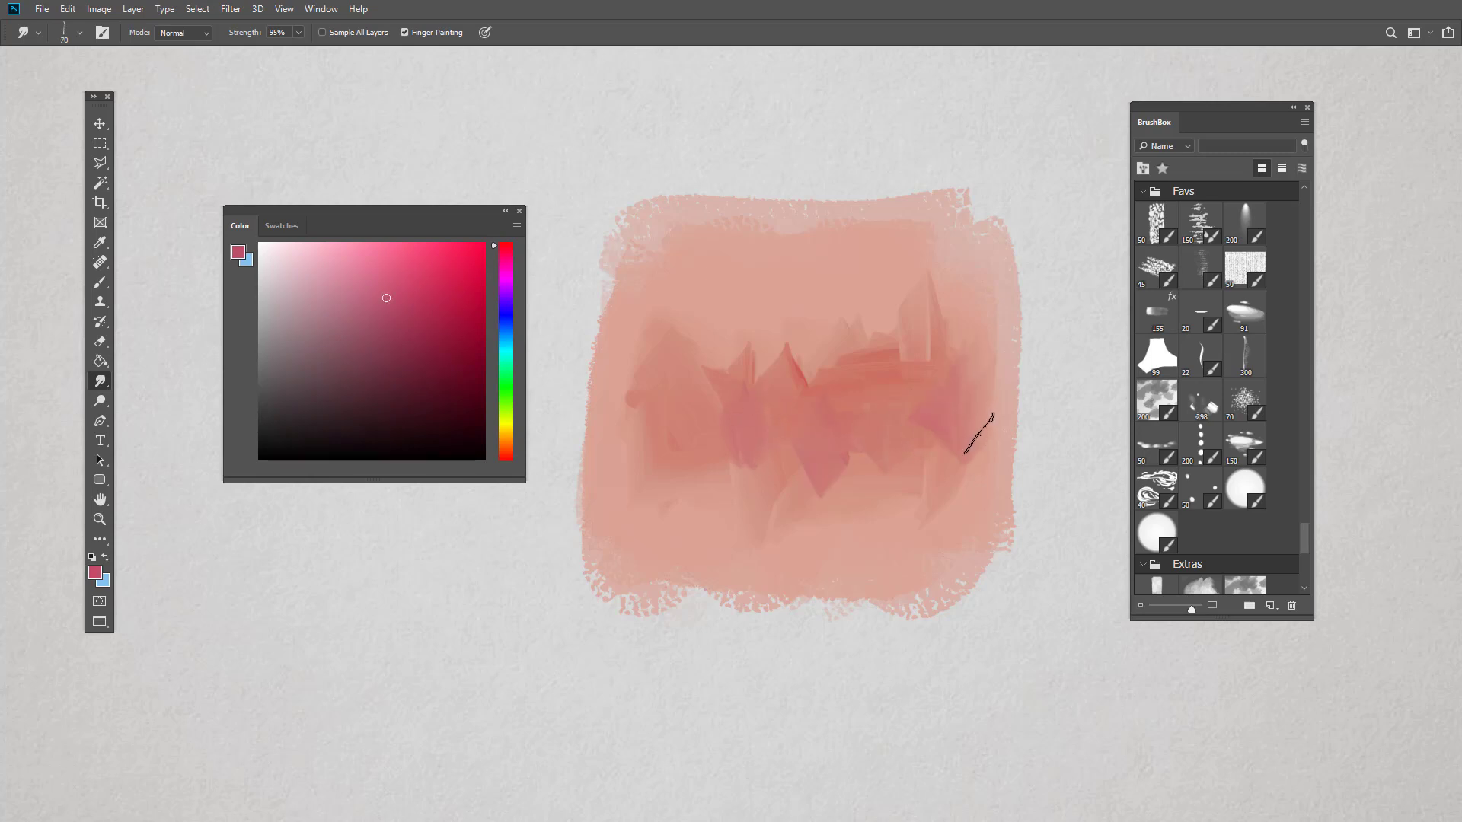
# Smear the pinkish crimson at both ends of the band and pull pointed strokes up into the peach area above
pyautogui.moveTo(917, 383); pyautogui.dragTo(961, 377)
pyautogui.moveTo(645, 423); pyautogui.dragTo(636, 342)
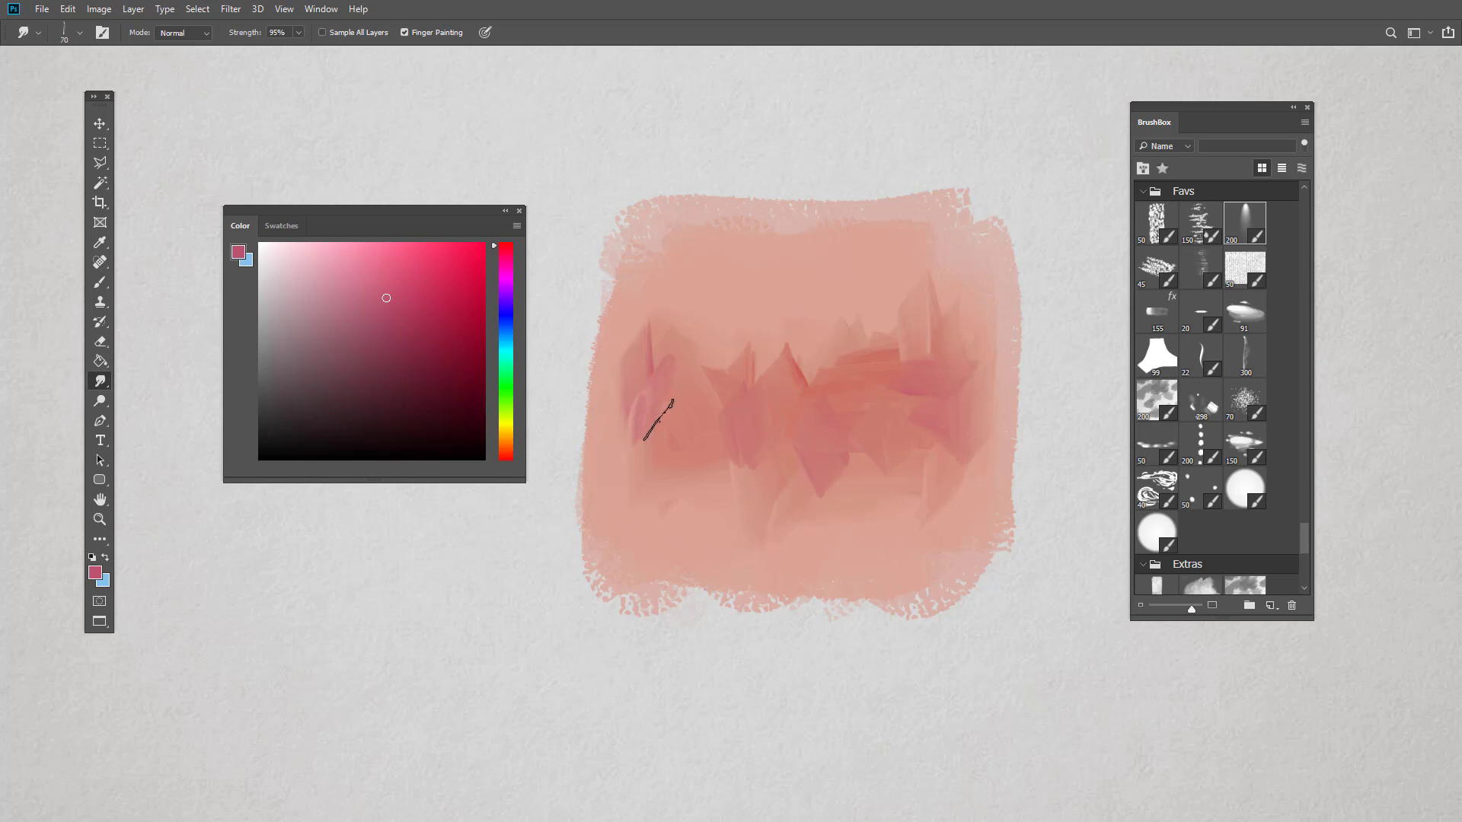
pyautogui.press(']')
pyautogui.moveTo(724, 368); pyautogui.dragTo(683, 295)
pyautogui.moveTo(770, 364)
pyautogui.mouseDown()
pyautogui.moveTo(833, 359)
pyautogui.moveTo(814, 281)
pyautogui.mouseUp()
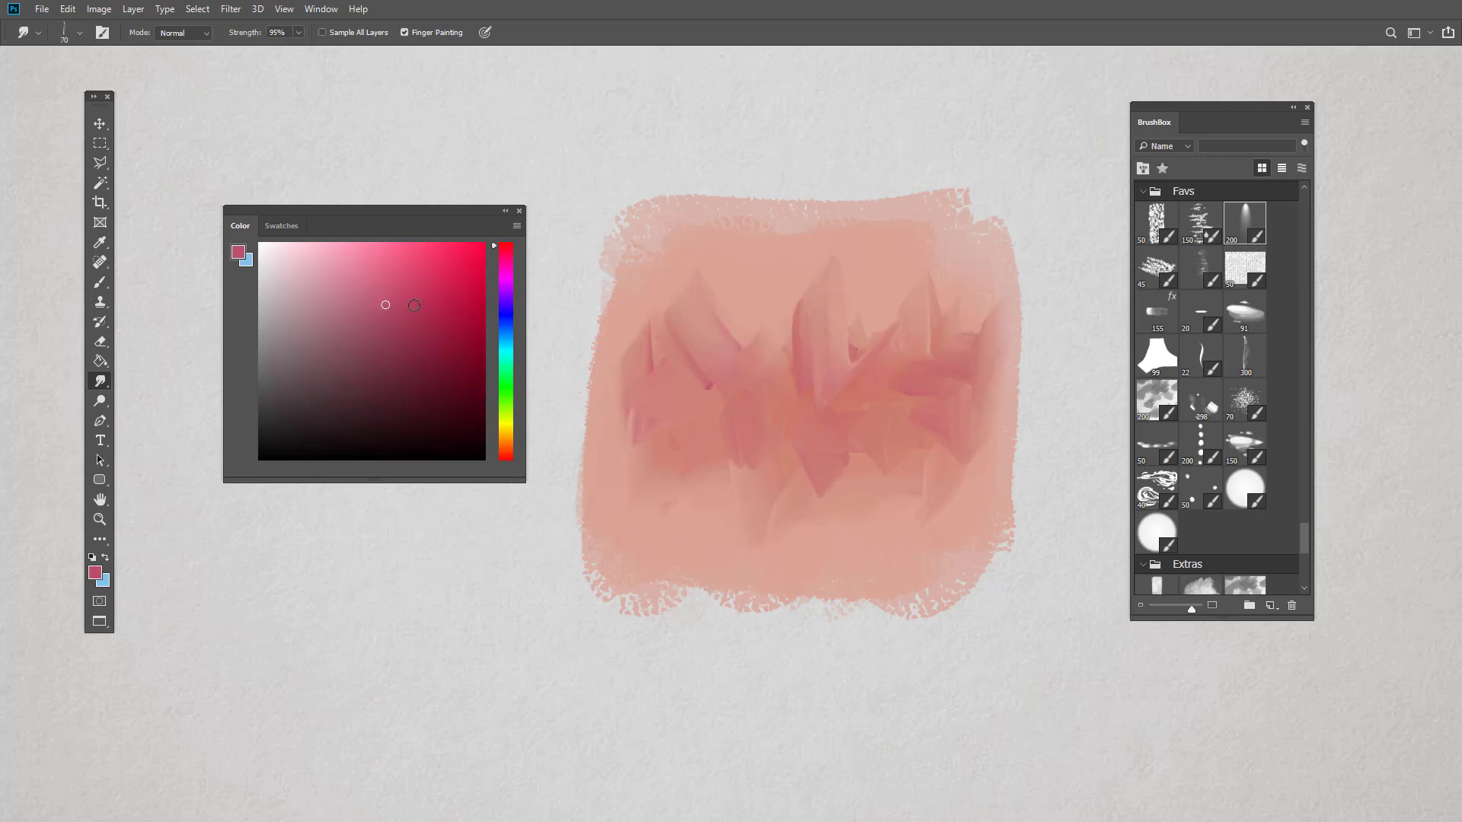
# Pick a deeper crimson, smudge a dark diamond at the band's centre and lower the smudge size to 60
pyautogui.click(409, 303)
pyautogui.moveTo(792, 431)
pyautogui.mouseDown()
pyautogui.moveTo(812, 382)
pyautogui.moveTo(843, 468)
pyautogui.mouseUp()
pyautogui.press('[')
pyautogui.press('[')
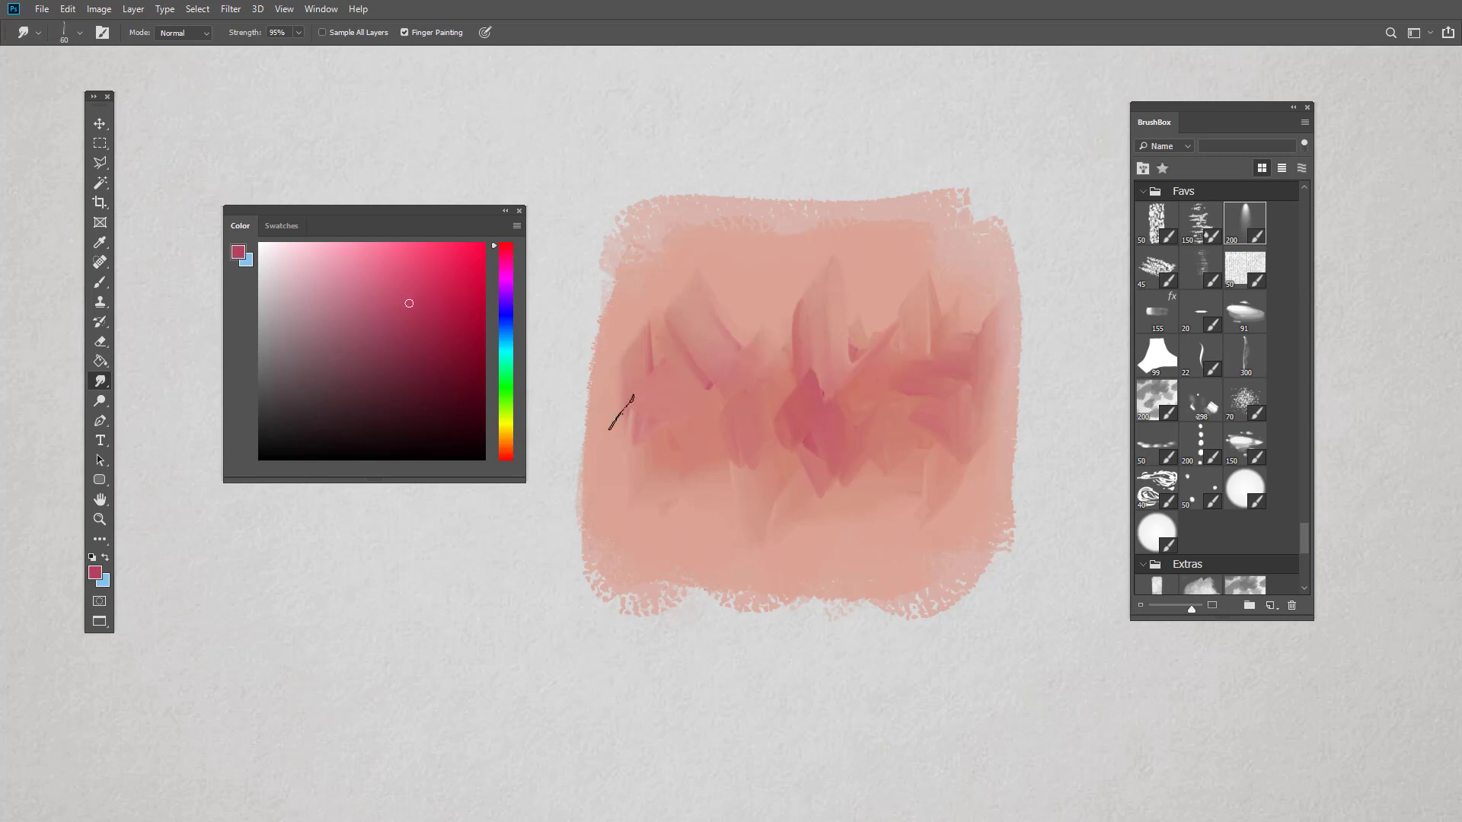
# Choose the saturated crimson b70f39 and smudge intense red facets either side of the central diamond with progressively smaller strokes
pyautogui.click(466, 303)
pyautogui.moveTo(719, 408)
pyautogui.mouseDown()
pyautogui.moveTo(750, 449)
pyautogui.moveTo(731, 426)
pyautogui.mouseUp()
pyautogui.moveTo(850, 421)
pyautogui.mouseDown()
pyautogui.moveTo(880, 428)
pyautogui.moveTo(868, 424)
pyautogui.mouseUp()
pyautogui.press('[')
pyautogui.press('[')
pyautogui.press('[')
pyautogui.press('[')
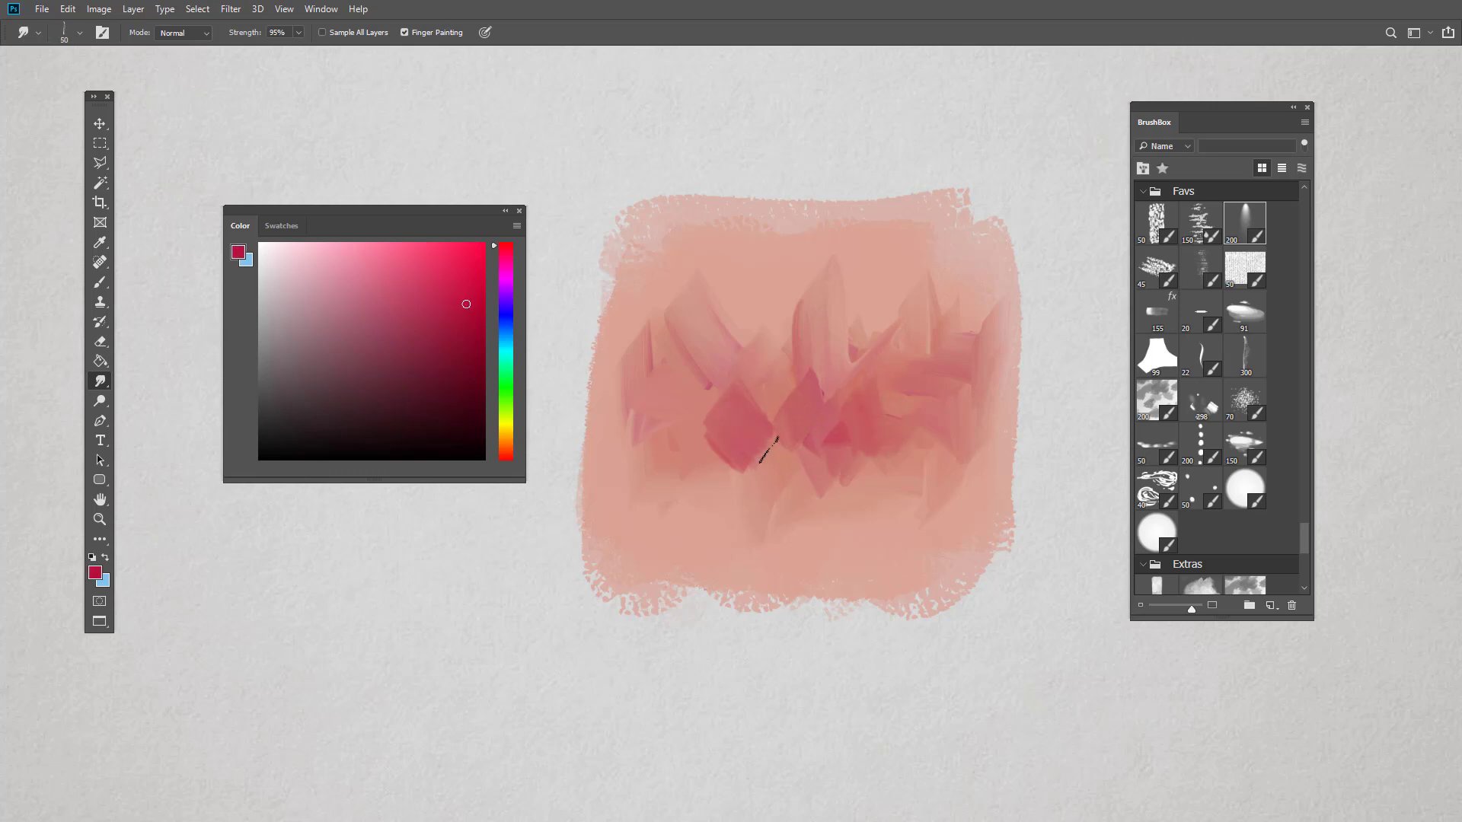
pyautogui.moveTo(694, 432)
pyautogui.mouseDown()
pyautogui.moveTo(715, 453)
pyautogui.moveTo(673, 491)
pyautogui.mouseUp()
# Sample the light peach above the band, shift its hue toward yellow-orange and smudge muted yellow facets there at size 80
pyautogui.click(96, 573)
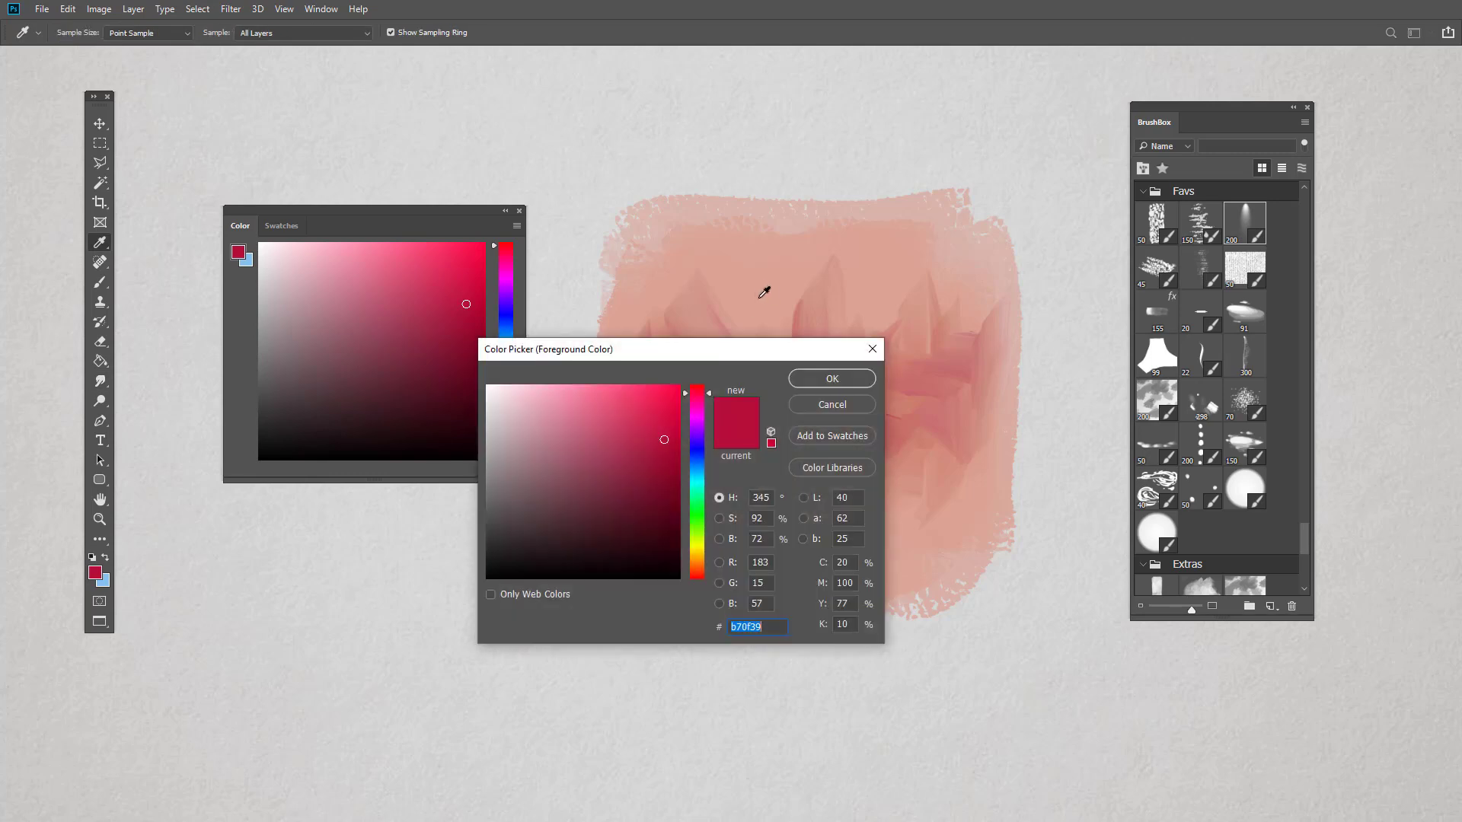
pyautogui.click(762, 283)
pyautogui.press('Return')
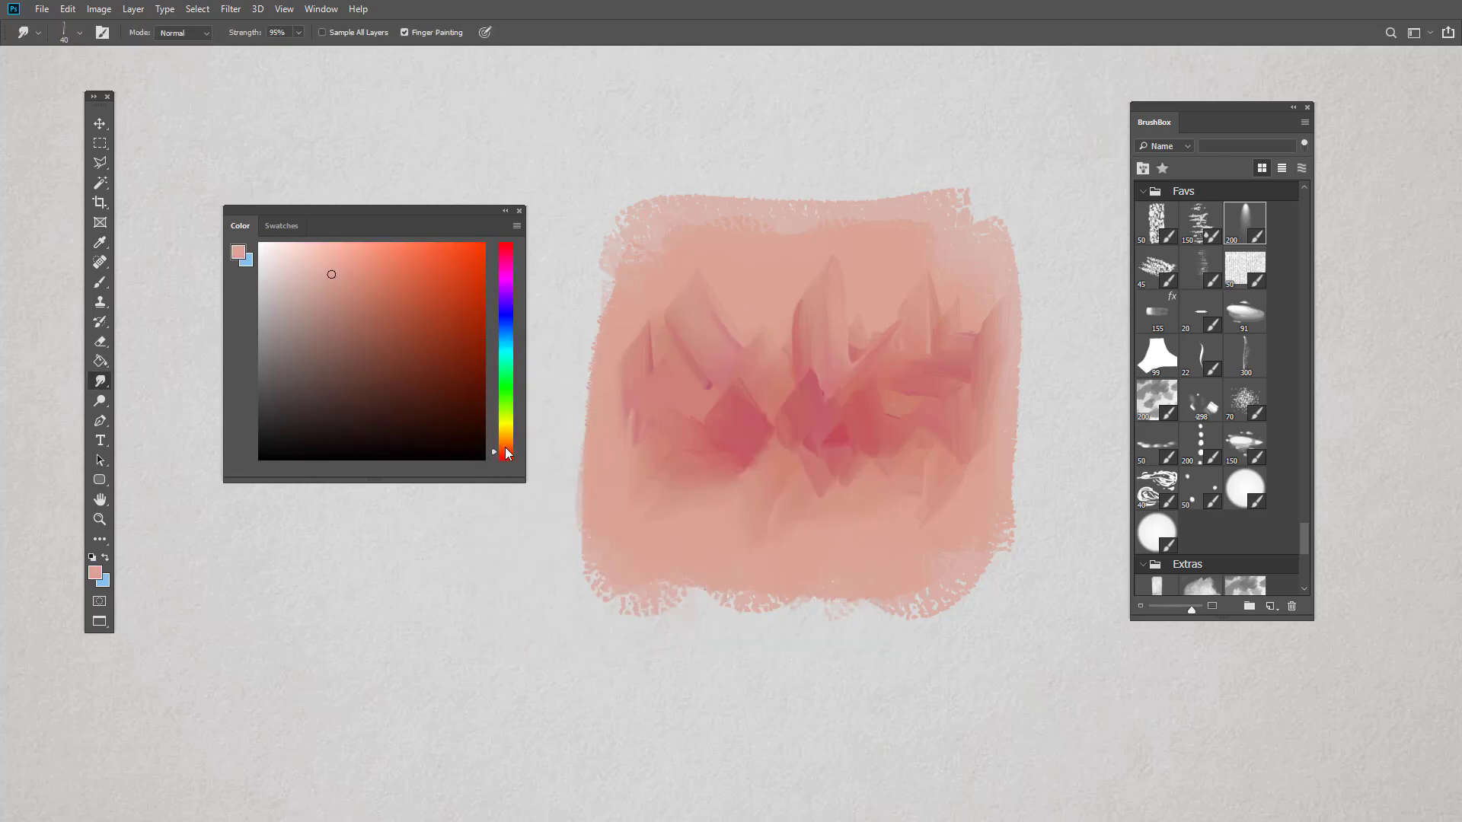
pyautogui.moveTo(507, 453); pyautogui.dragTo(505, 438)
pyautogui.moveTo(772, 324)
pyautogui.mouseDown()
pyautogui.moveTo(816, 308)
pyautogui.moveTo(787, 302)
pyautogui.moveTo(800, 316)
pyautogui.moveTo(558, 367)
pyautogui.moveTo(745, 340)
pyautogui.moveTo(687, 329)
pyautogui.moveTo(804, 320)
pyautogui.moveTo(824, 353)
pyautogui.moveTo(804, 314)
pyautogui.mouseUp()
pyautogui.click(344, 290)
pyautogui.press(']')
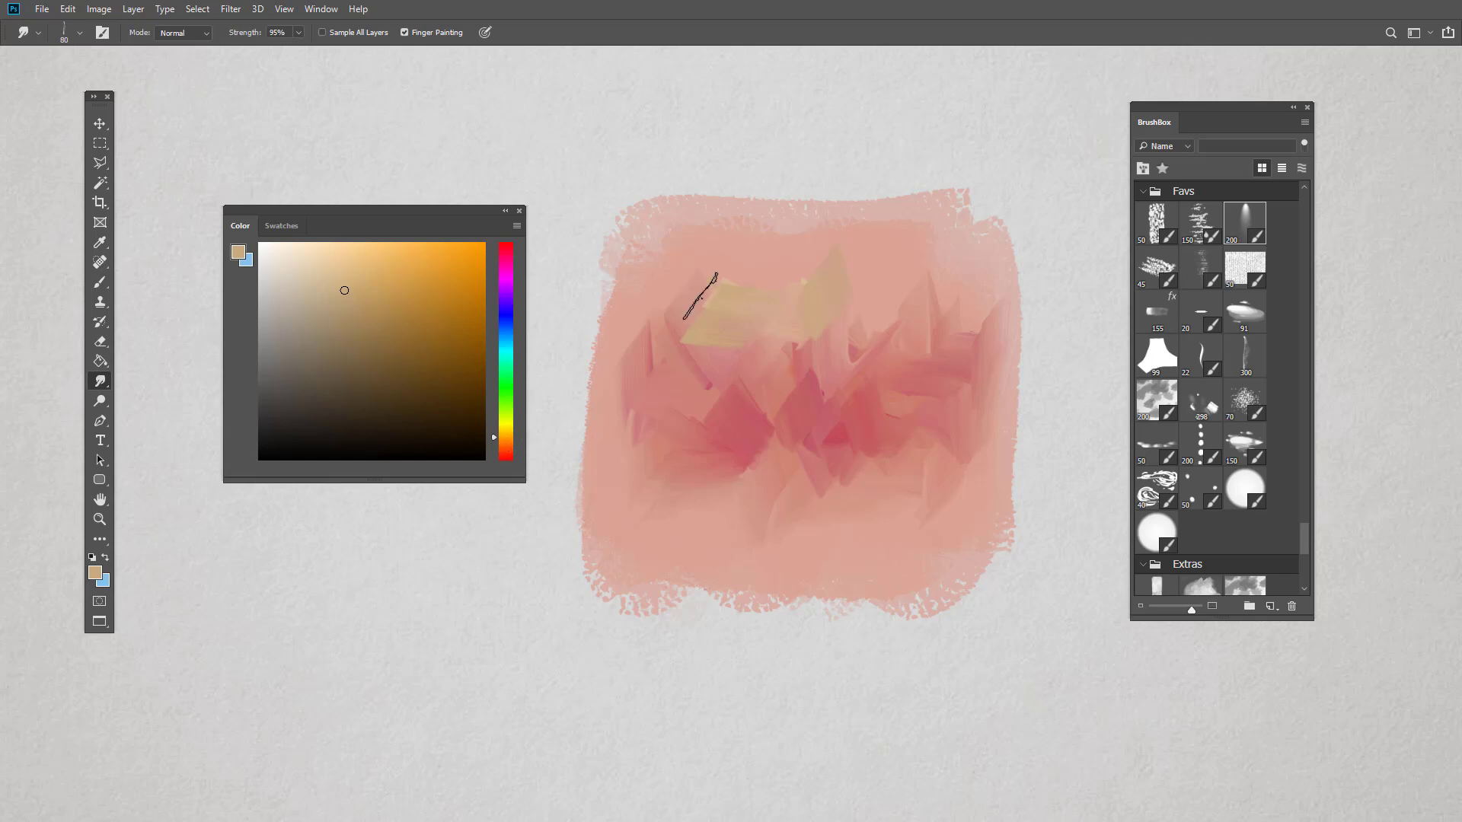
# Shift the tan slightly toward orange, enlarge the smudge size to 90 and extend the facets across the upper middle and right
pyautogui.click(505, 441)
pyautogui.press(']')
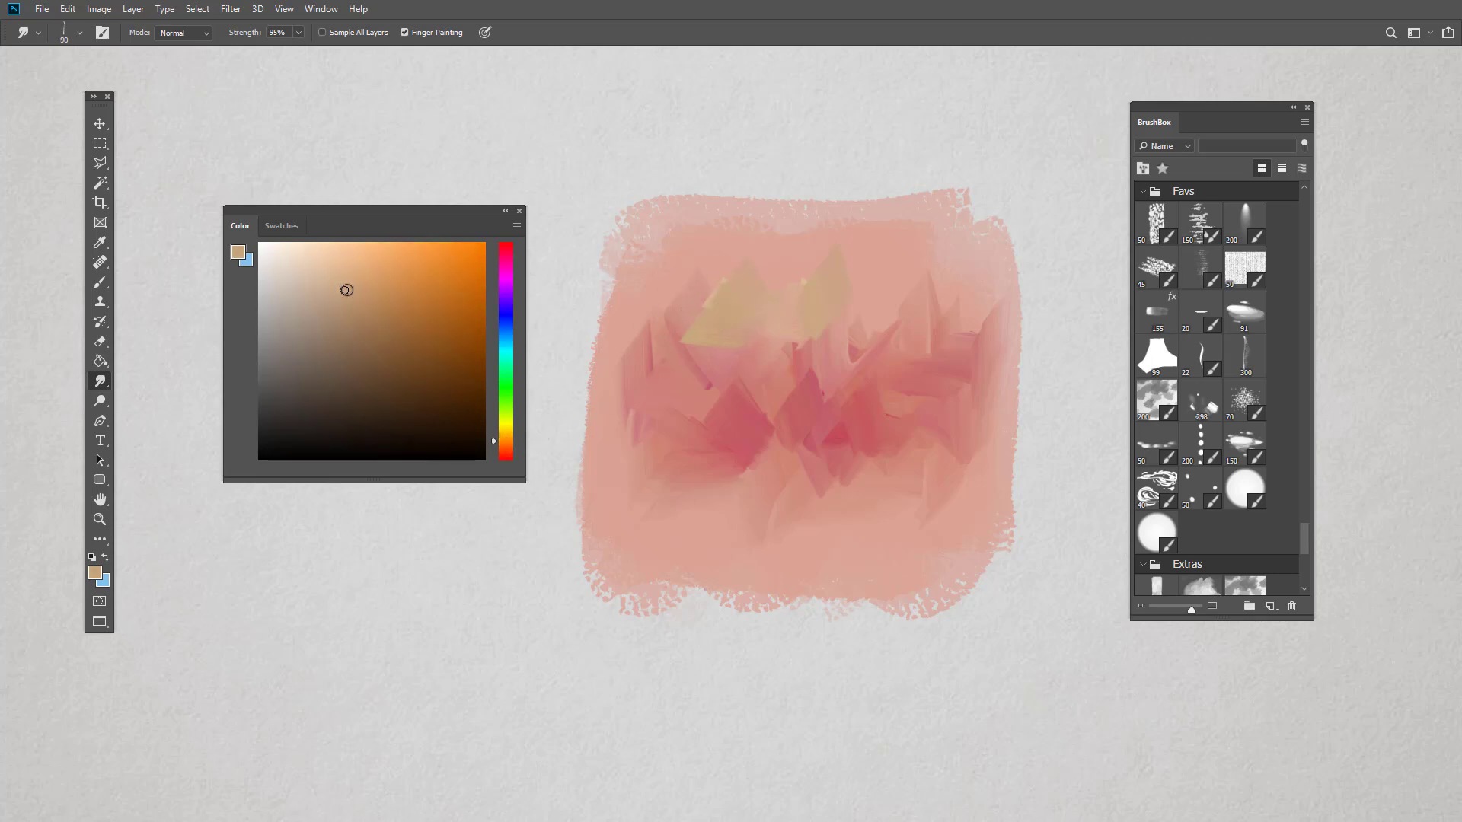
pyautogui.moveTo(753, 261)
pyautogui.mouseDown()
pyautogui.moveTo(781, 288)
pyautogui.moveTo(902, 307)
pyautogui.moveTo(887, 333)
pyautogui.mouseUp()
pyautogui.click(362, 288)
pyautogui.moveTo(893, 260); pyautogui.dragTo(918, 286)
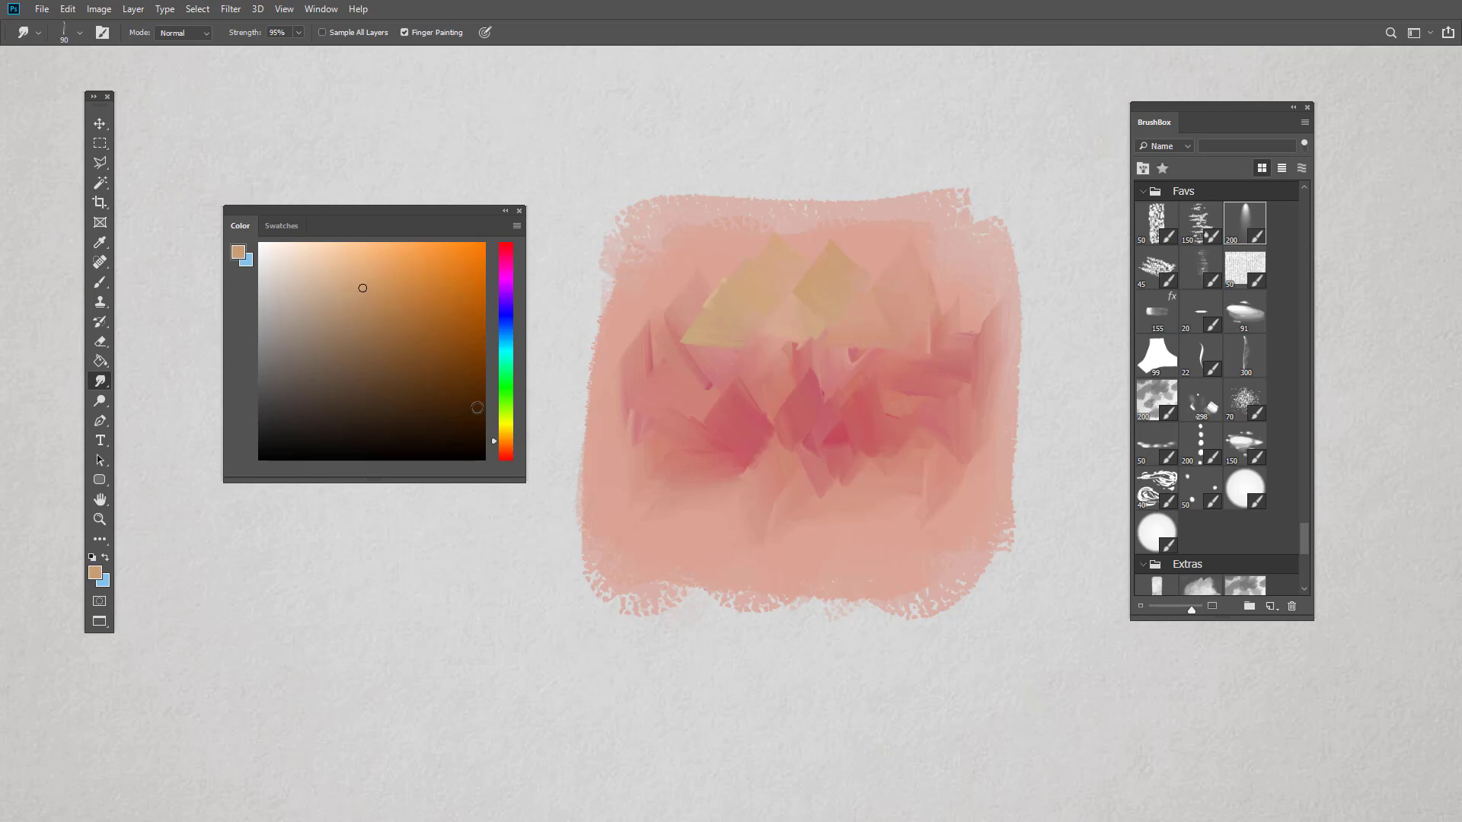
# Pick a slightly more saturated yellow-orange and smear it across the swatch's upper right and upper left
pyautogui.click(373, 281)
pyautogui.moveTo(887, 369)
pyautogui.mouseDown()
pyautogui.moveTo(924, 307)
pyautogui.moveTo(900, 307)
pyautogui.moveTo(956, 304)
pyautogui.mouseUp()
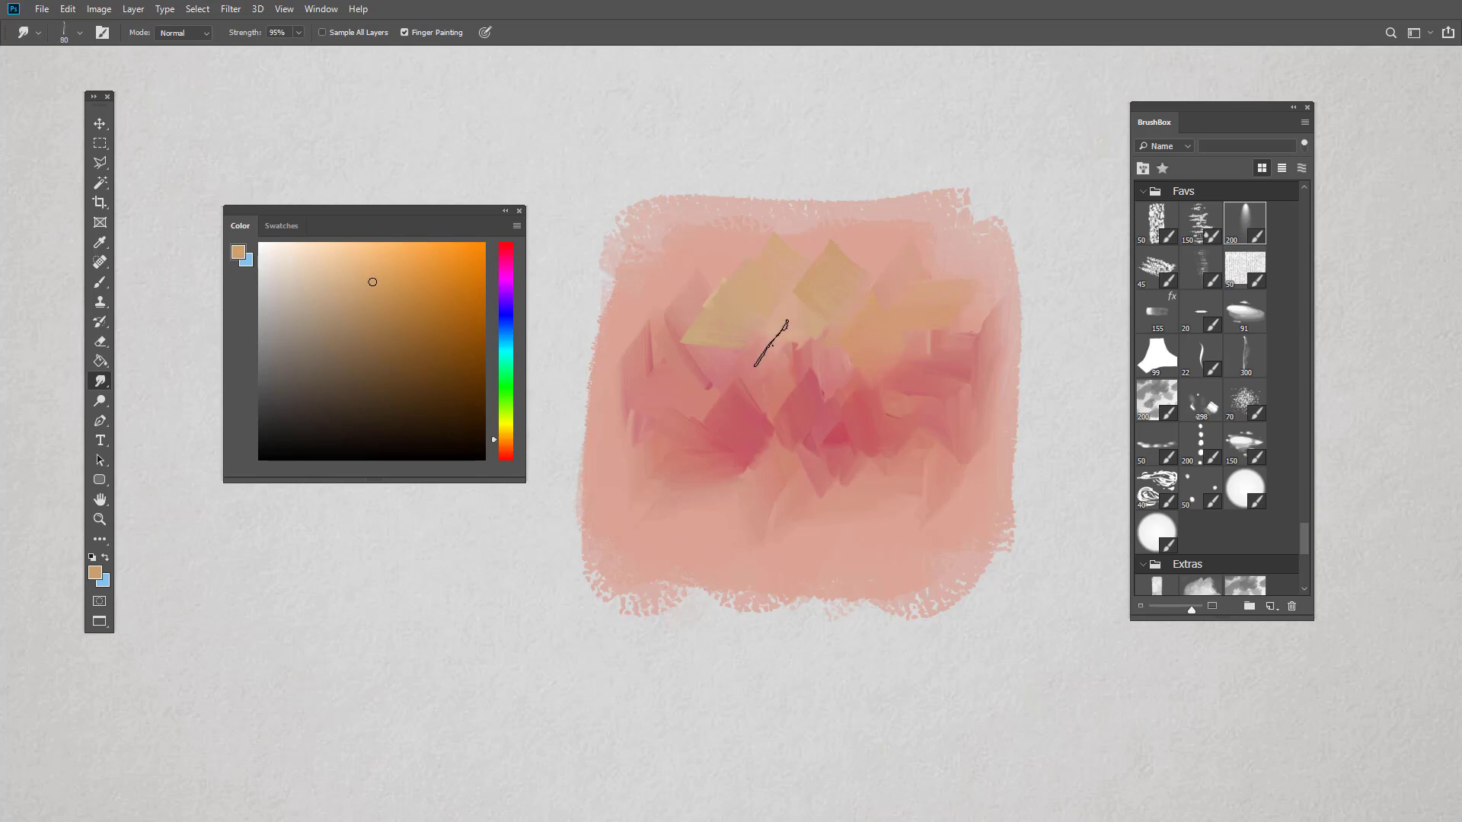
pyautogui.click(405, 276)
pyautogui.click(377, 281)
pyautogui.moveTo(711, 316); pyautogui.dragTo(723, 301)
# Choose a warmer, stronger orange and smudge accents along the lower and outer edges of the yellow area at size 60
pyautogui.click(505, 445)
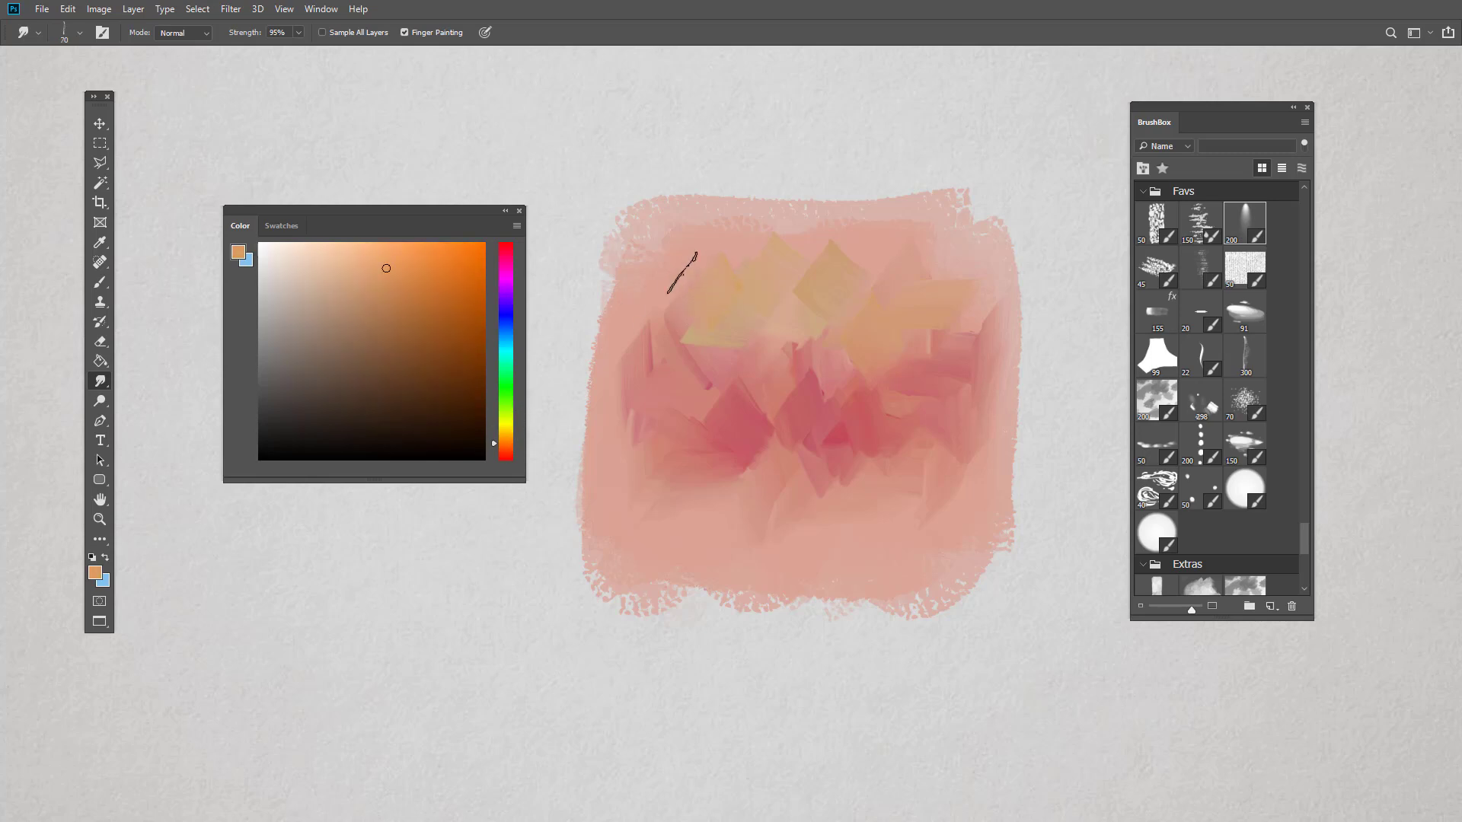
pyautogui.click(385, 275)
pyautogui.moveTo(889, 343); pyautogui.dragTo(904, 380)
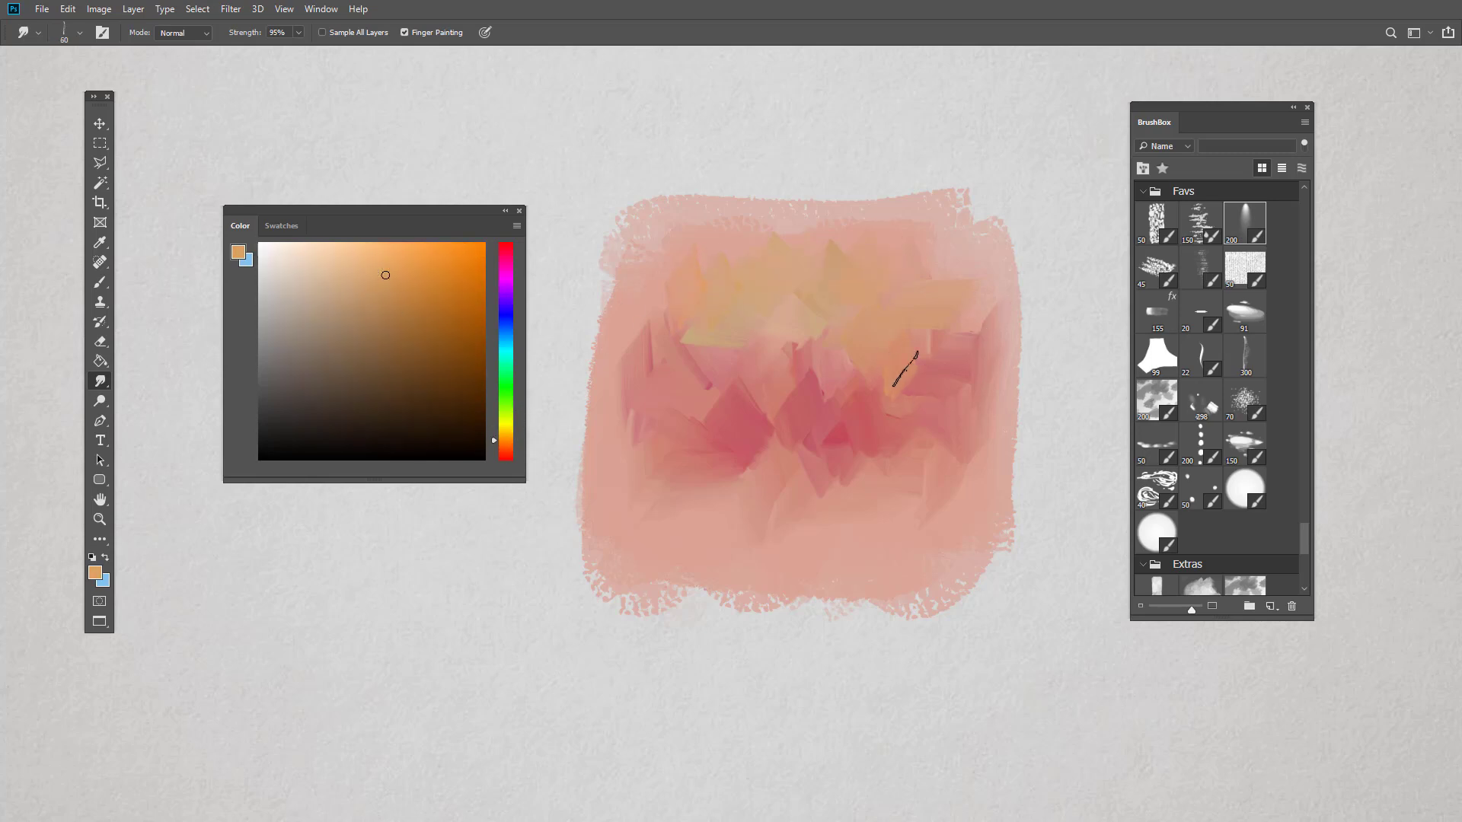
pyautogui.click(390, 276)
pyautogui.press('[')
pyautogui.press(']')
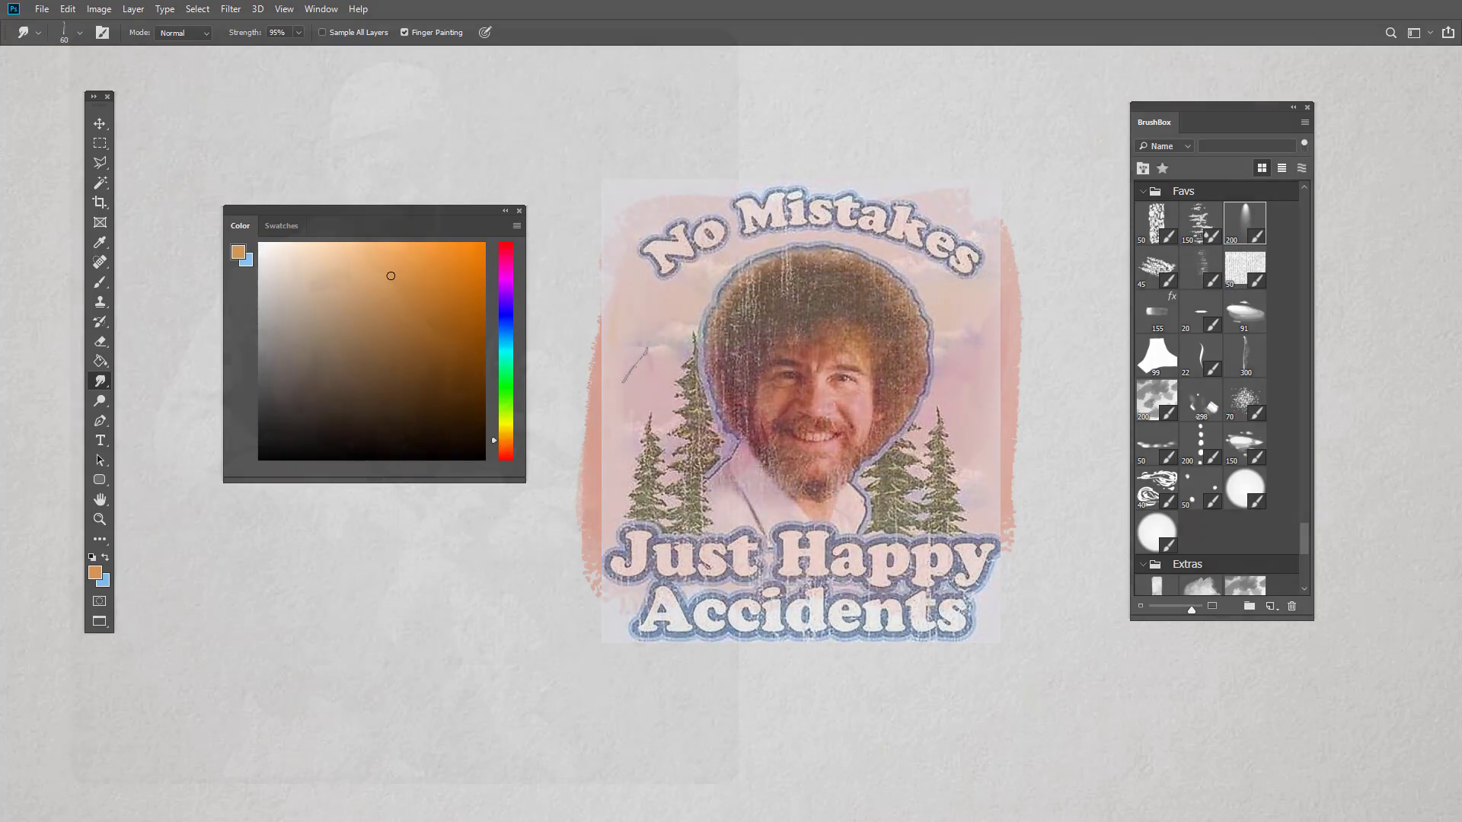
pyautogui.moveTo(1337, 374); pyautogui.dragTo(1154, 376)
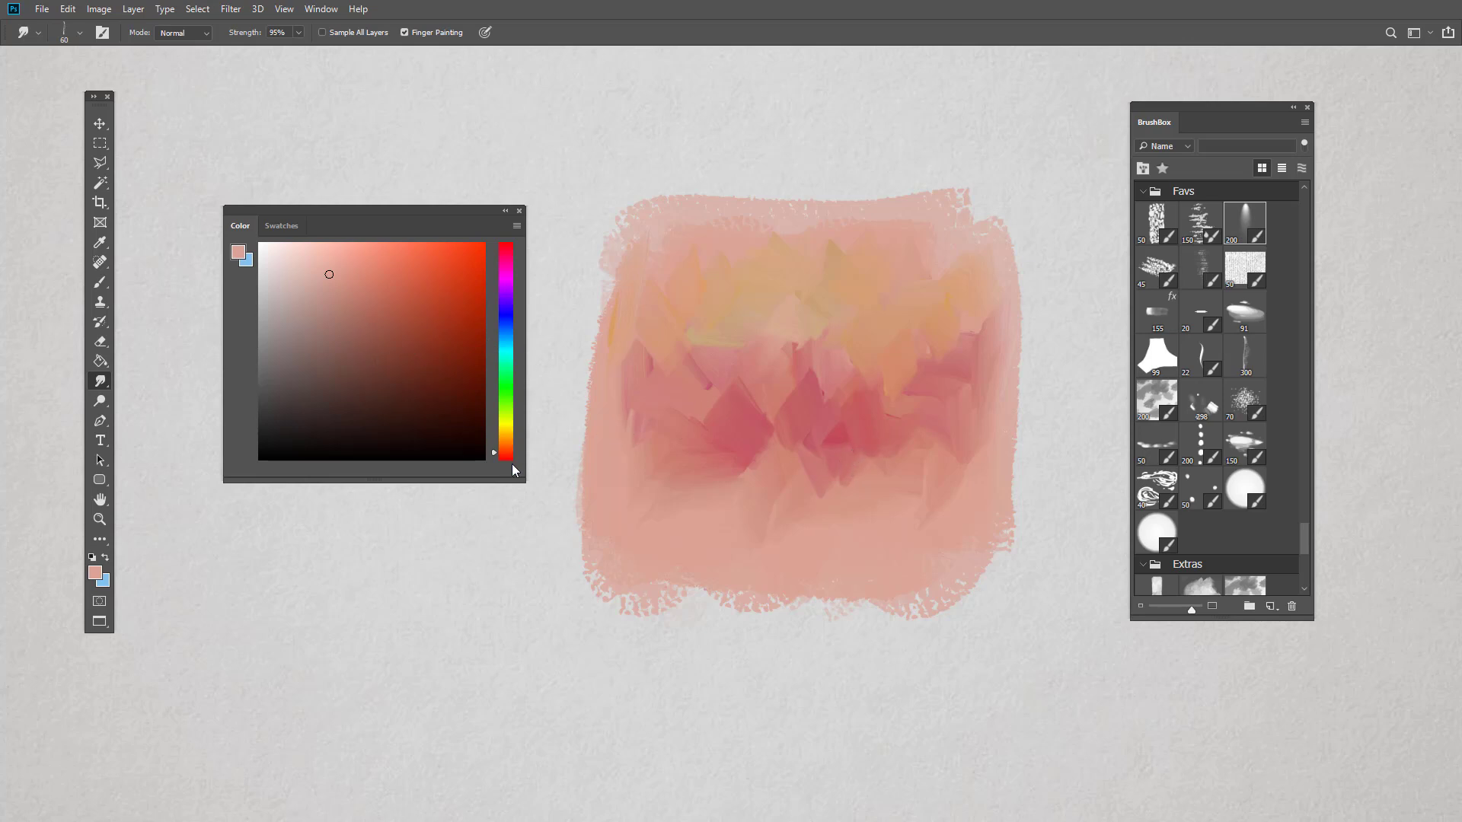
# Set the hue to blue-violet, pick a neutral grey and paint a small grey patch above the peach swatch with the textured brush
pyautogui.moveTo(510, 457); pyautogui.dragTo(509, 245)
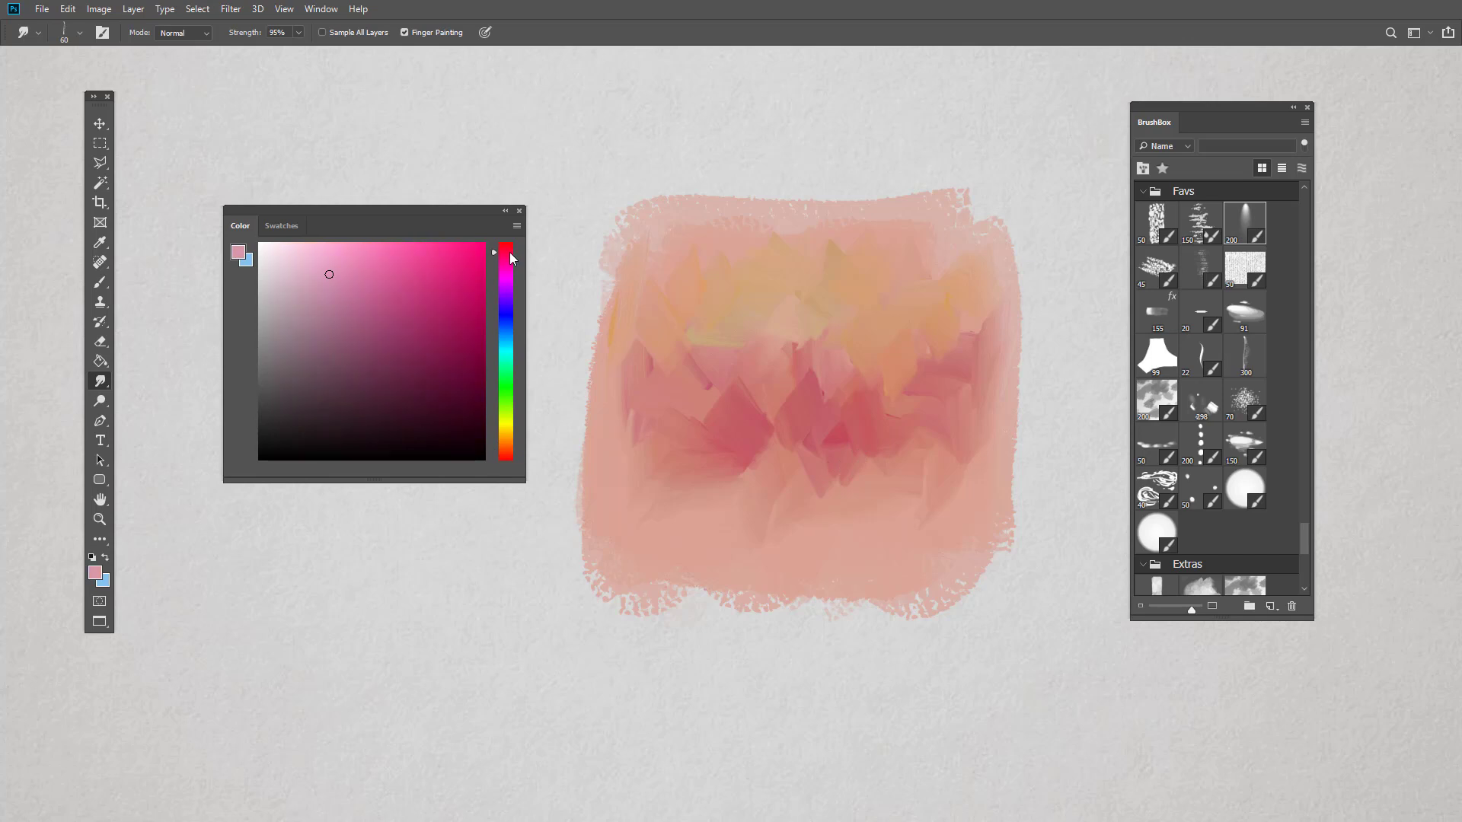
pyautogui.moveTo(509, 253); pyautogui.dragTo(510, 449)
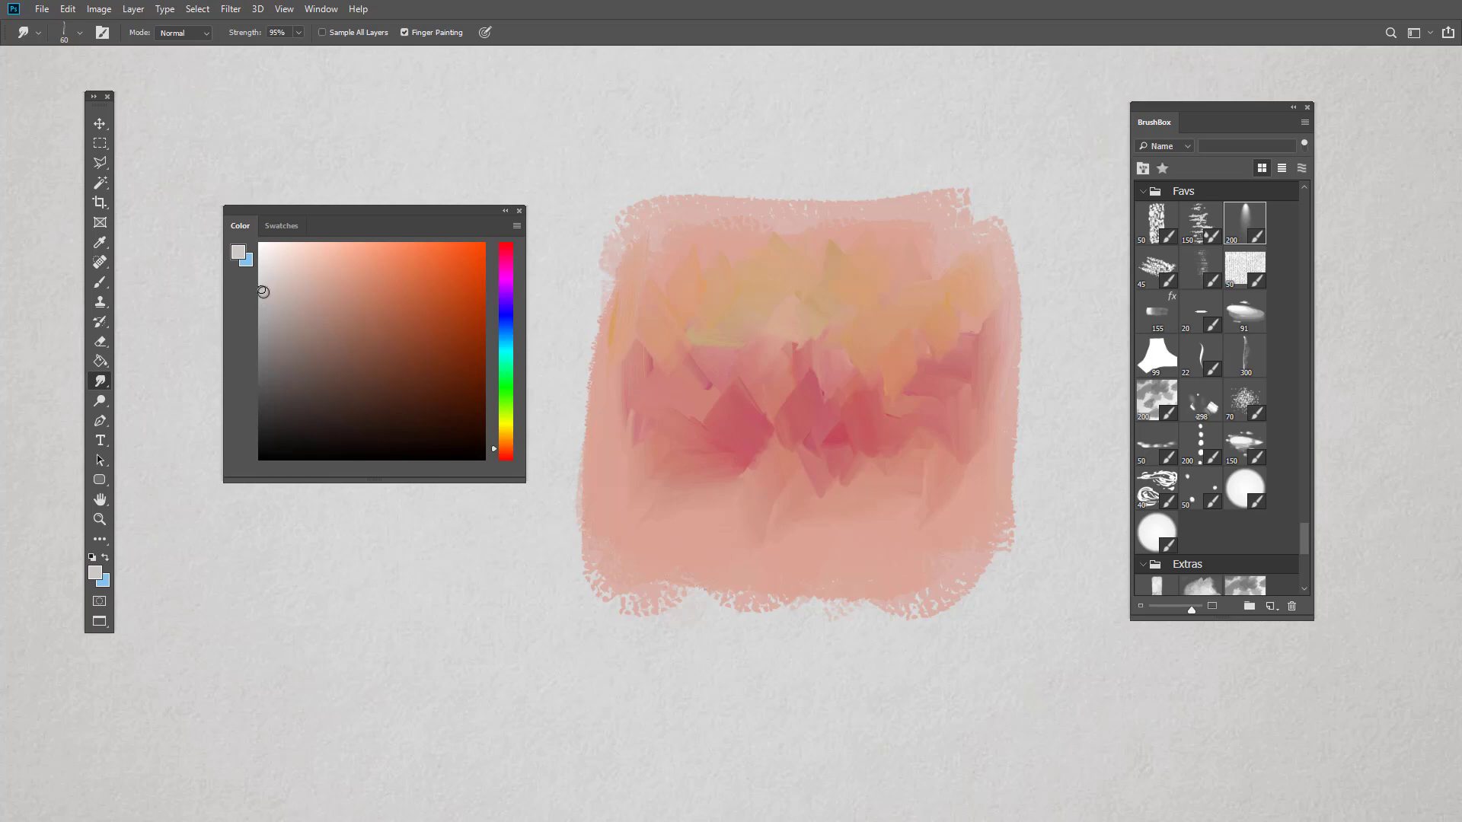
pyautogui.moveTo(507, 383); pyautogui.dragTo(513, 305)
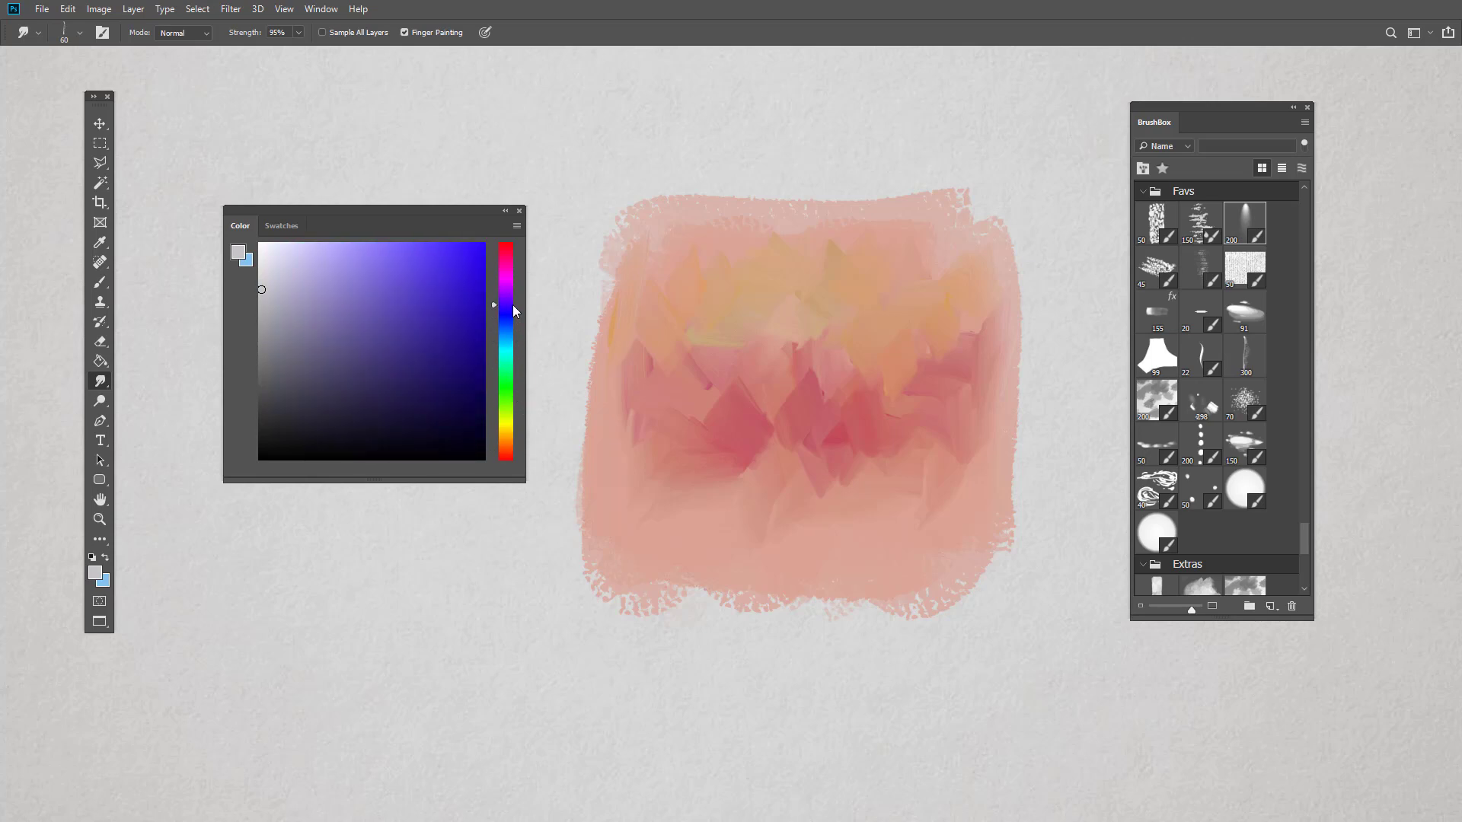
pyautogui.press('b')
pyautogui.moveTo(533, 114)
pyautogui.mouseDown()
pyautogui.moveTo(545, 137)
pyautogui.moveTo(594, 125)
pyautogui.moveTo(615, 147)
pyautogui.moveTo(601, 91)
pyautogui.mouseUp()
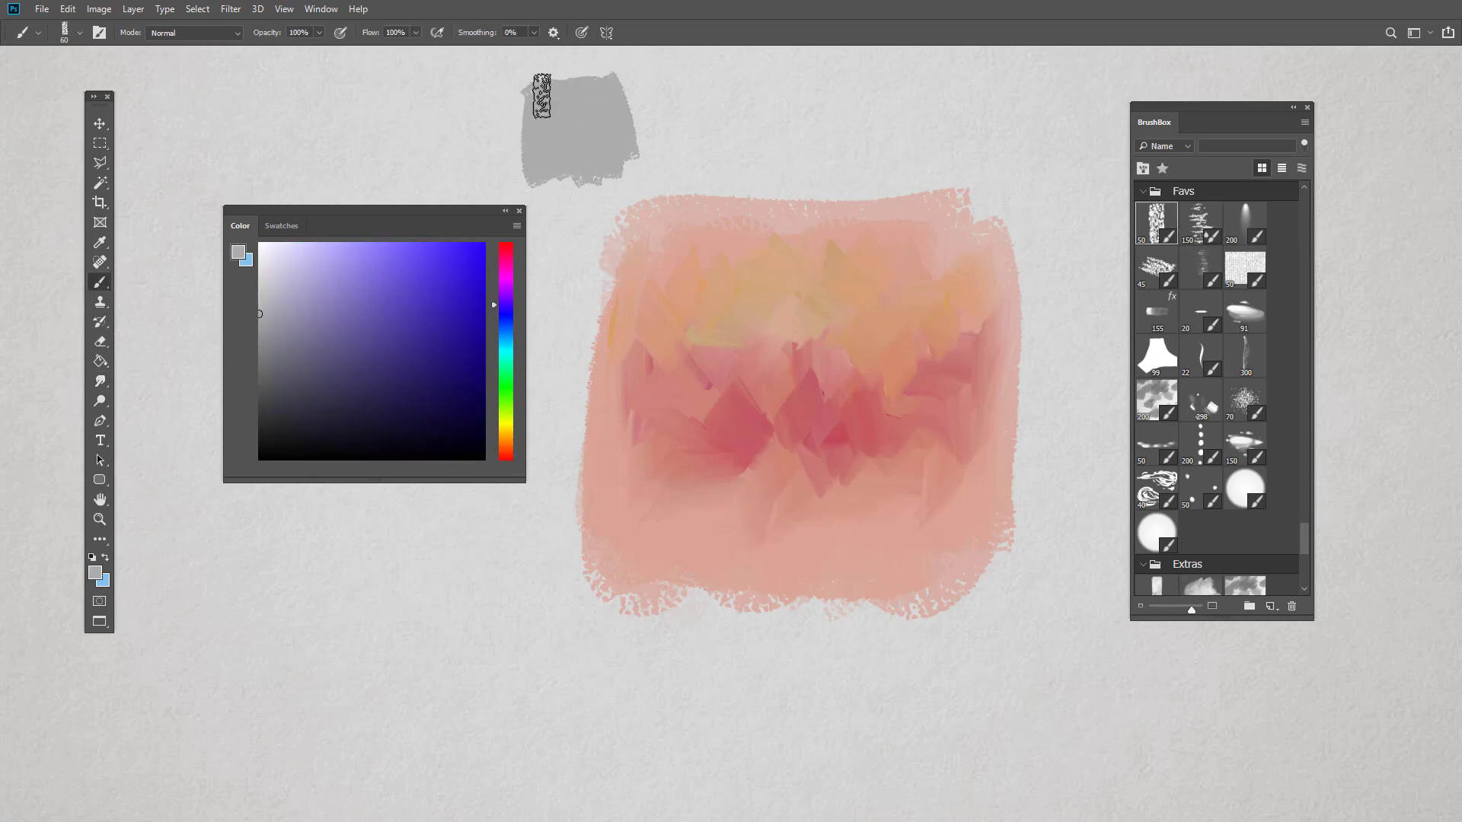
# Extend the grey patch to the right, then add a slightly greenish grey beside it using a yellow-green hue and brush size 80
pyautogui.moveTo(505, 347); pyautogui.dragTo(509, 401)
pyautogui.moveTo(644, 158)
pyautogui.mouseDown()
pyautogui.moveTo(644, 122)
pyautogui.moveTo(672, 153)
pyautogui.moveTo(711, 147)
pyautogui.mouseUp()
pyautogui.press(']')
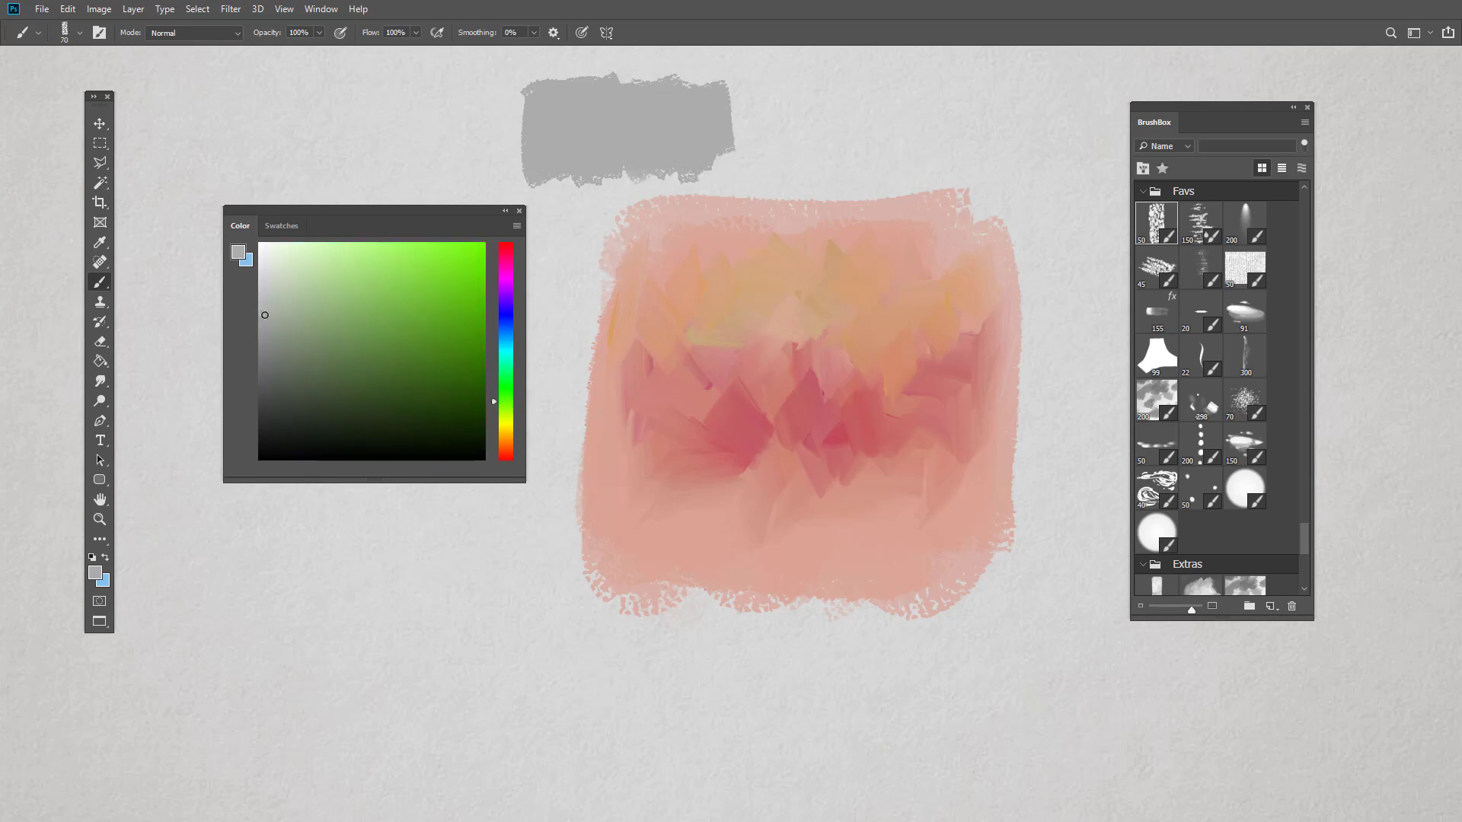
pyautogui.moveTo(275, 309); pyautogui.dragTo(266, 315)
pyautogui.press(']')
pyautogui.moveTo(741, 131)
pyautogui.mouseDown()
pyautogui.moveTo(751, 143)
pyautogui.moveTo(794, 121)
pyautogui.mouseUp()
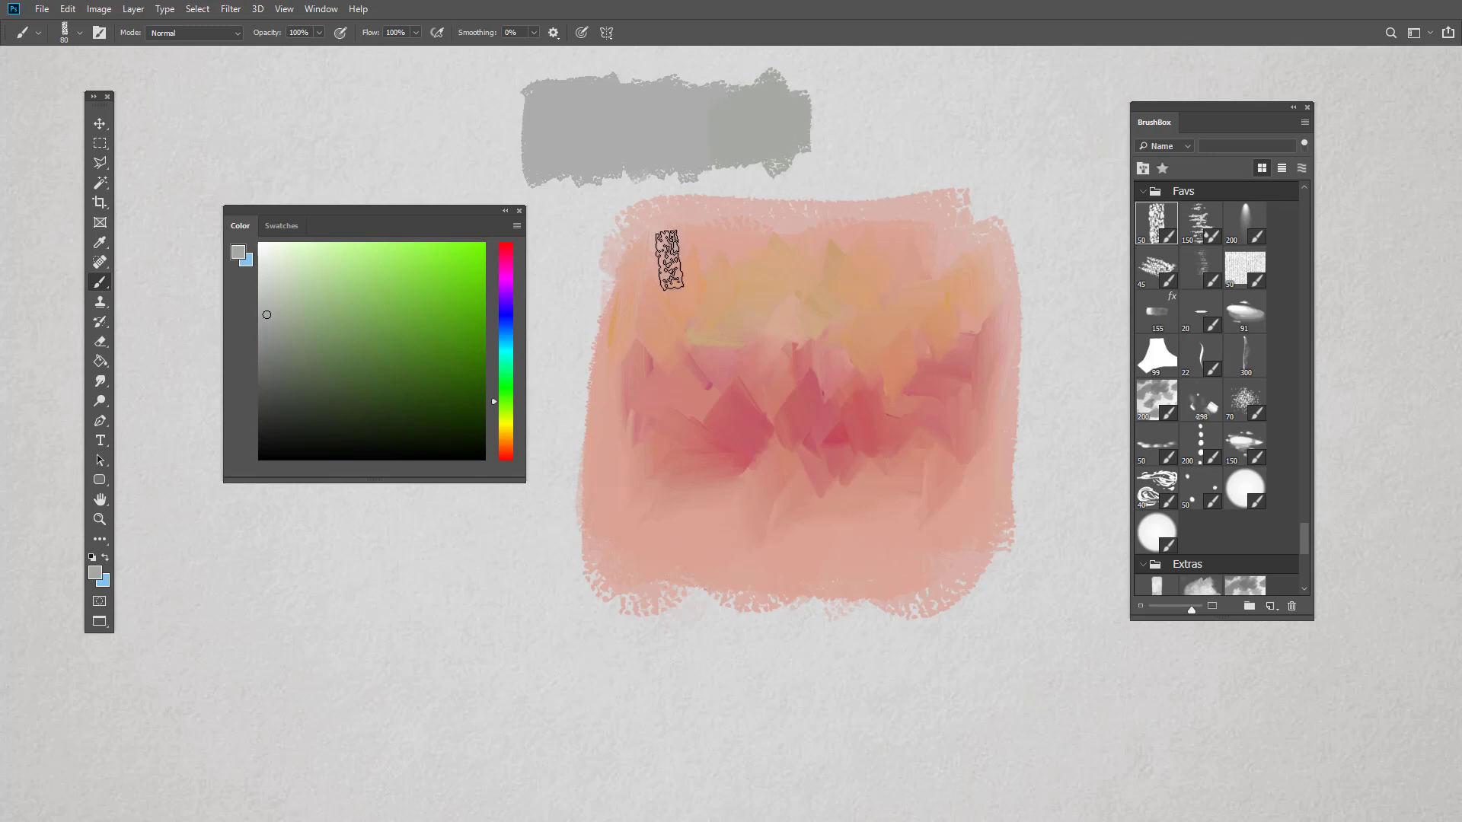
# Shift the hue to red, paint a reddish grey patch at the right end of the grey strip, and reduce the brush size to 60
pyautogui.click(507, 410)
pyautogui.moveTo(506, 410); pyautogui.dragTo(506, 455)
pyautogui.moveTo(818, 114)
pyautogui.mouseDown()
pyautogui.moveTo(825, 147)
pyautogui.moveTo(864, 159)
pyautogui.mouseUp()
pyautogui.press('[')
pyautogui.press('[')
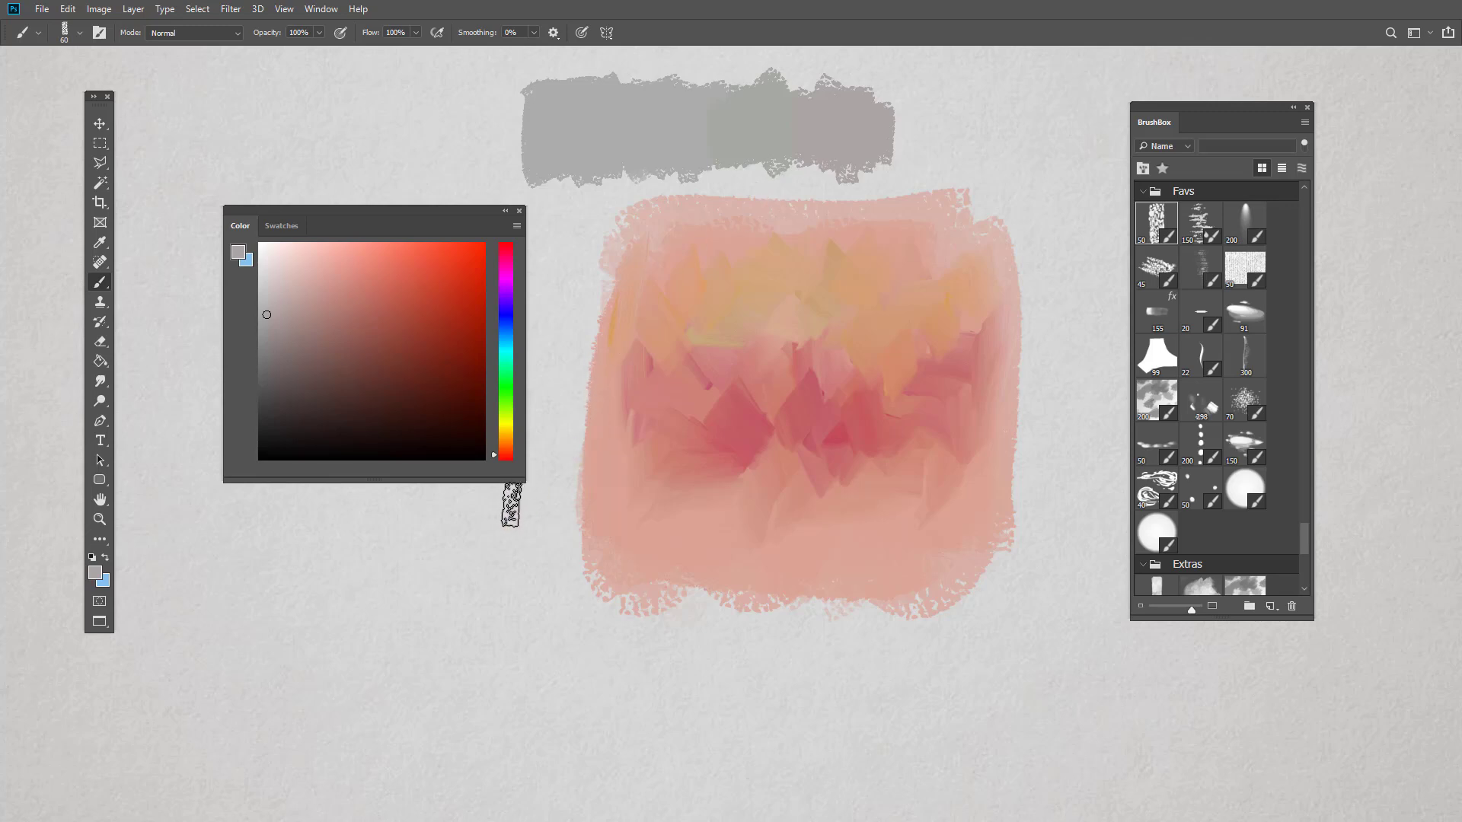
# Sample the lower peach tone, pick a pale greyish pink and paint a light patch across the swatch's lower left
pyautogui.keyDown('alt'); pyautogui.click(709, 540); pyautogui.keyUp('alt')
pyautogui.click(280, 283)
pyautogui.moveTo(655, 525); pyautogui.dragTo(773, 555)
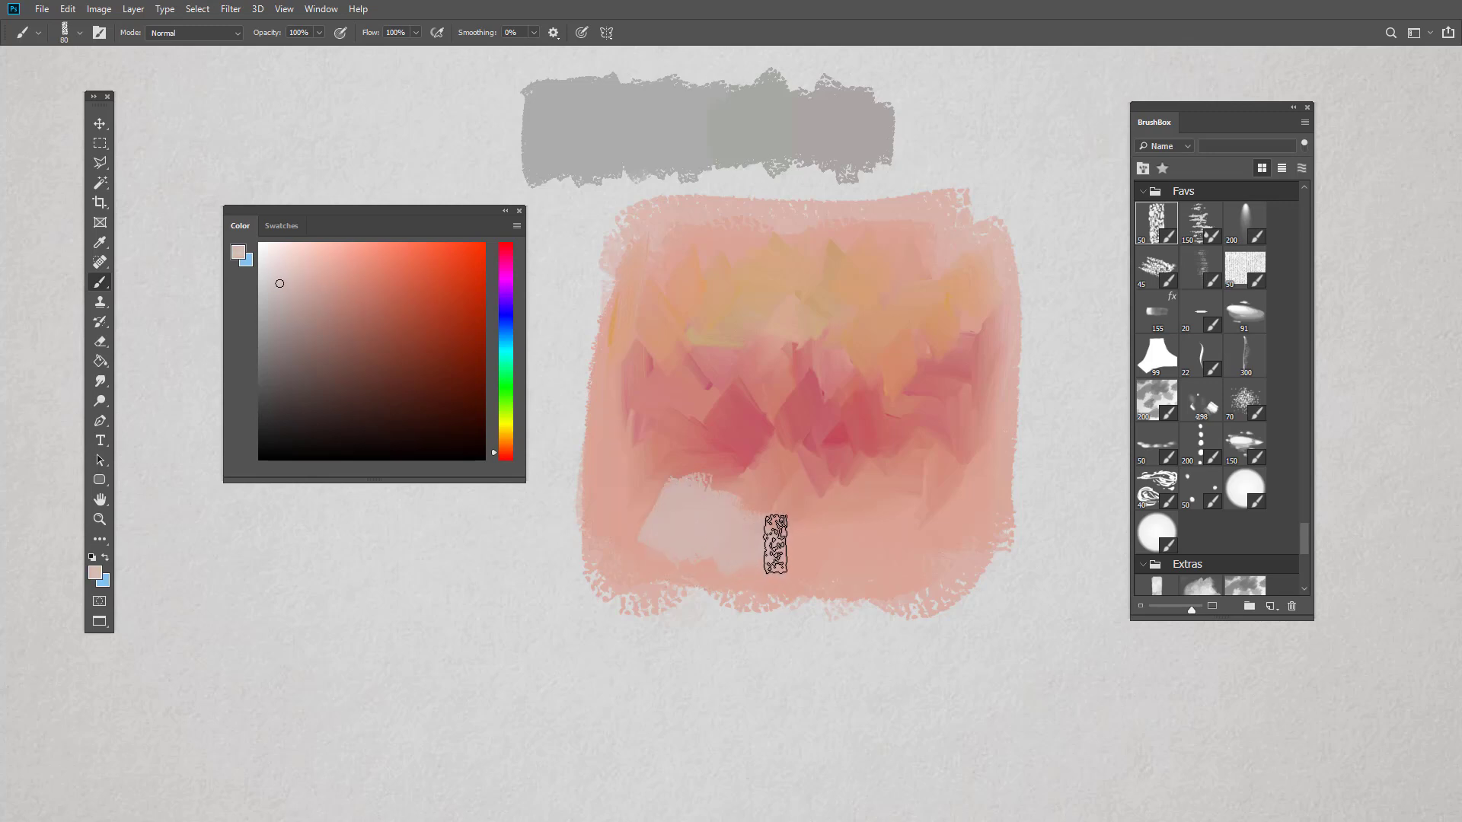
pyautogui.moveTo(661, 519); pyautogui.dragTo(628, 473)
# Smudge the pale patch rightward into the peach, then smear pale blue facets across the lower middle
pyautogui.click(100, 381)
pyautogui.moveTo(712, 491)
pyautogui.mouseDown()
pyautogui.moveTo(783, 557)
pyautogui.moveTo(814, 547)
pyautogui.mouseUp()
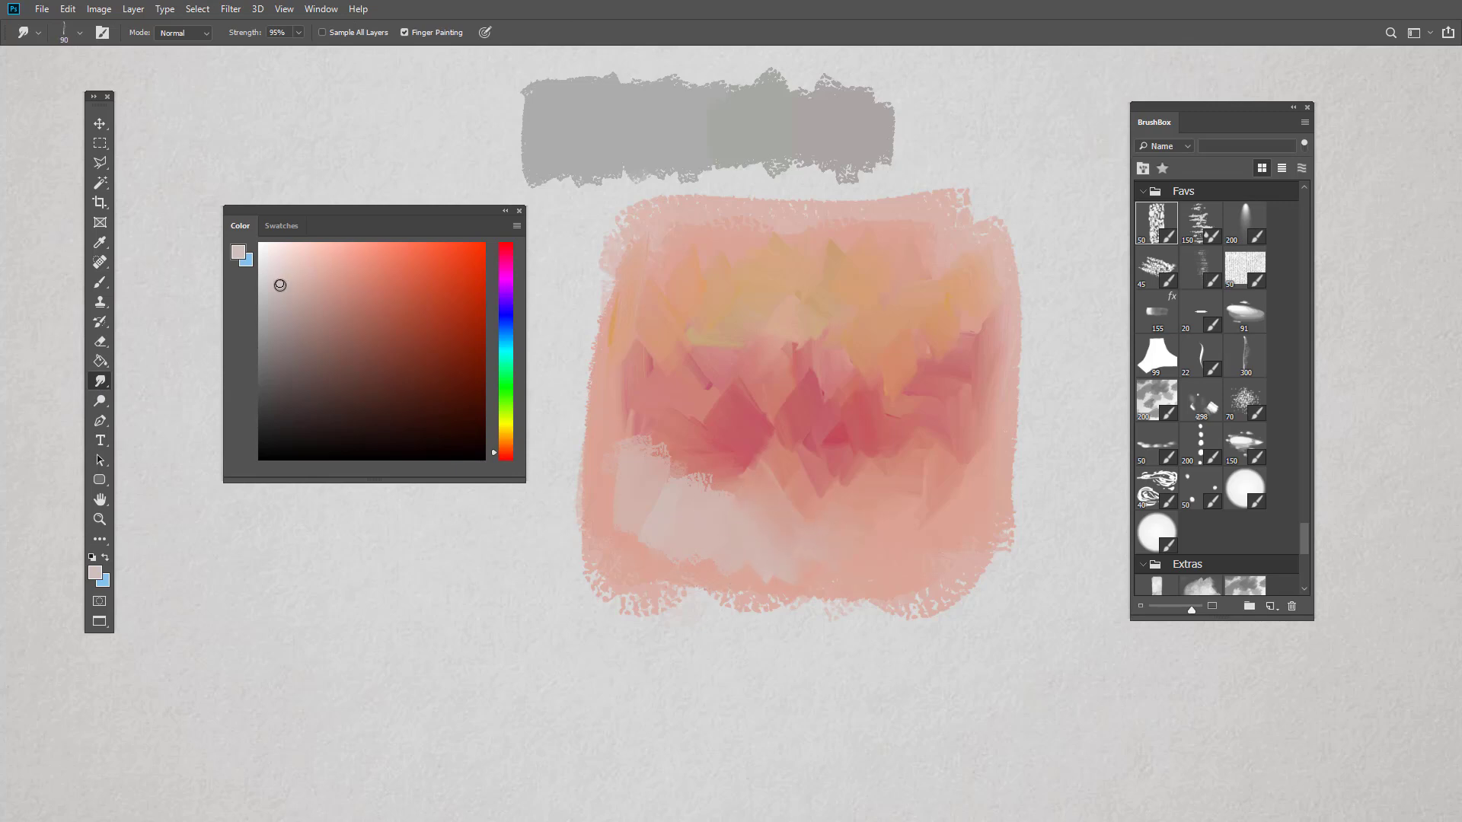
pyautogui.click(501, 316)
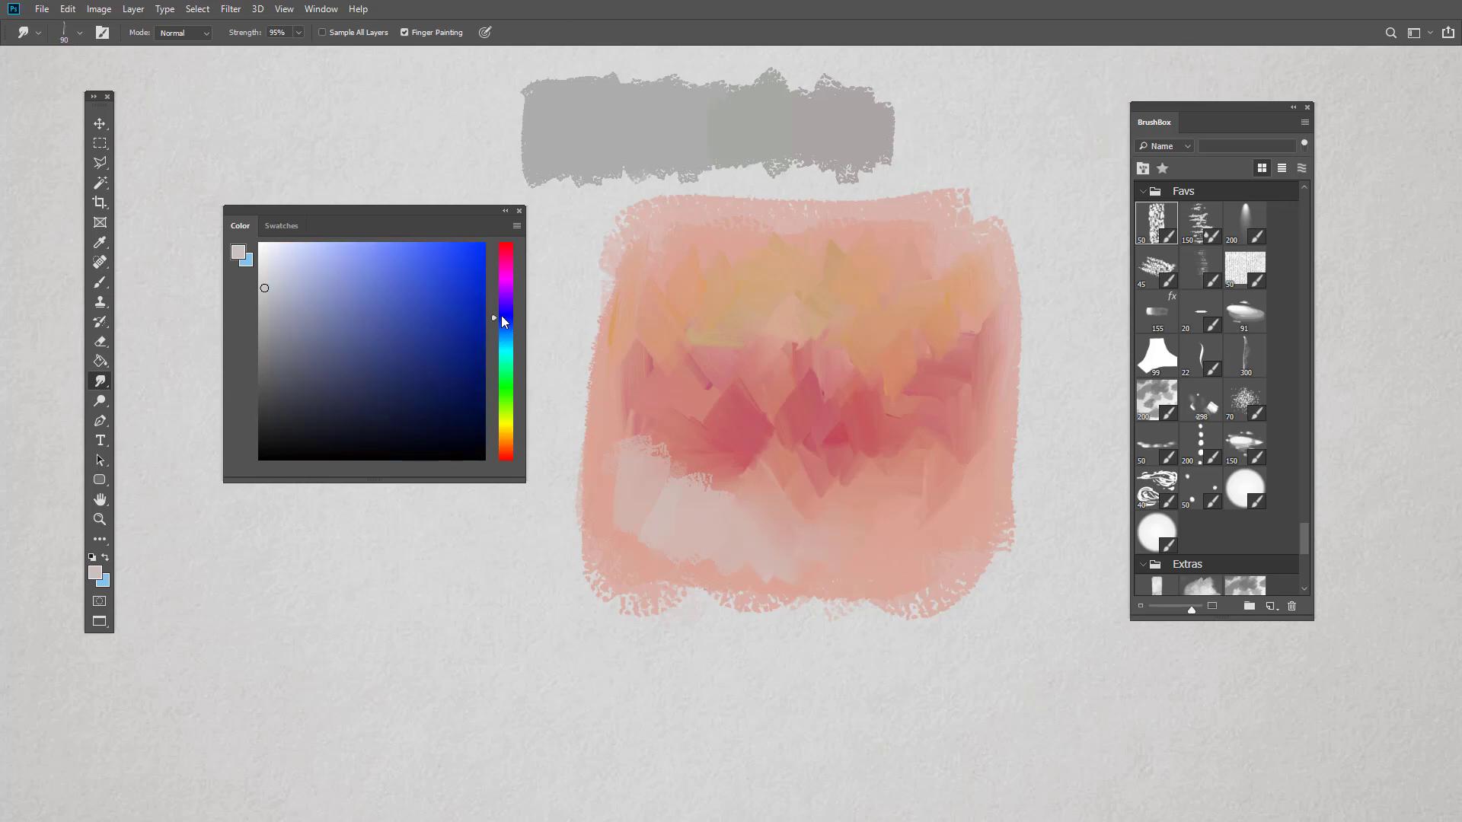
pyautogui.moveTo(729, 526); pyautogui.dragTo(742, 468)
pyautogui.moveTo(788, 543); pyautogui.dragTo(847, 548)
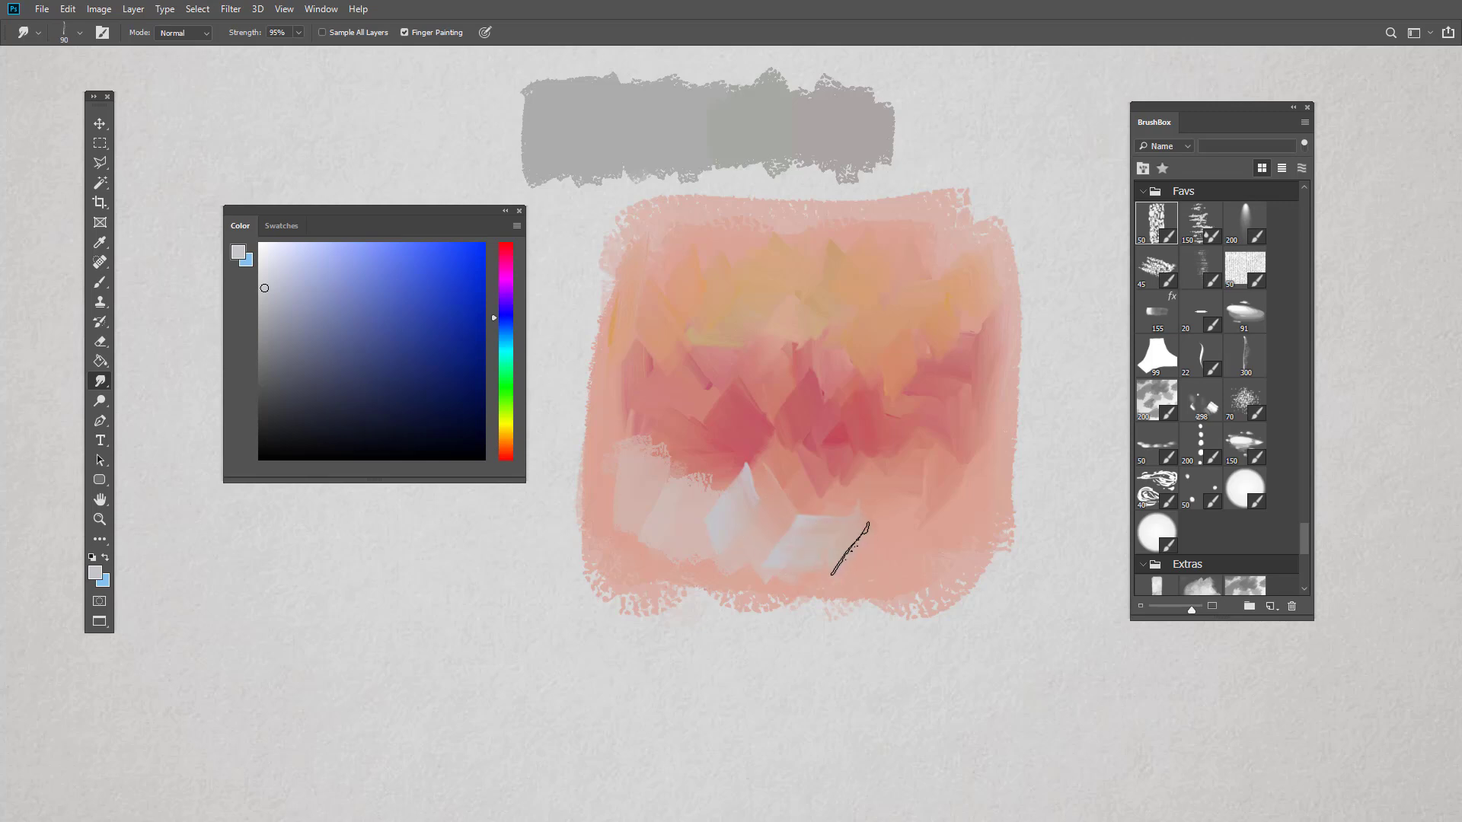
# Pick a greyer tone, shift its hue to purple and smudge lilac facets into the lower-left pale area at size 70
pyautogui.click(300, 300)
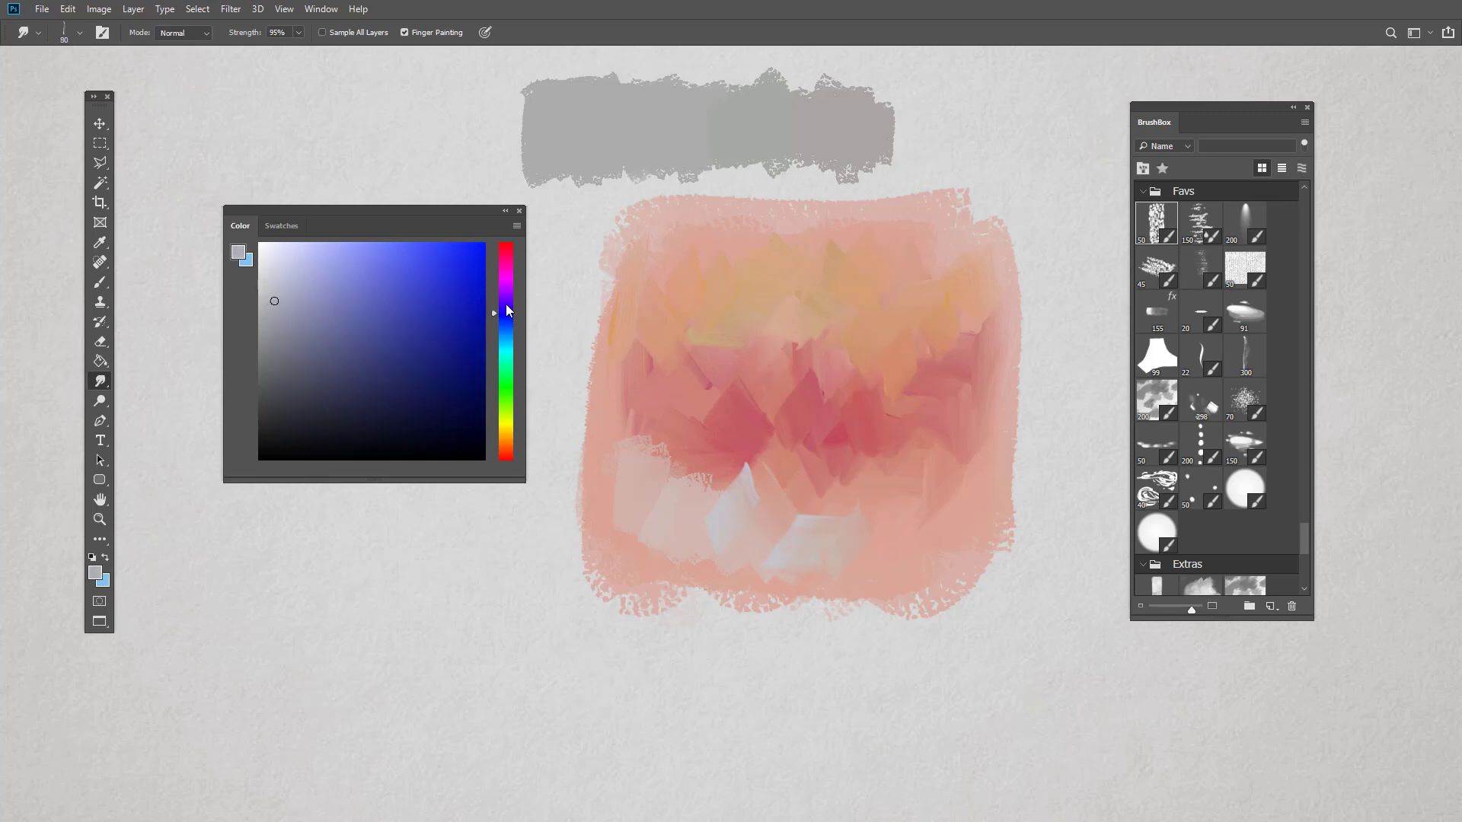
pyautogui.moveTo(507, 311); pyautogui.dragTo(508, 280)
pyautogui.press('[')
pyautogui.moveTo(657, 512); pyautogui.dragTo(728, 545)
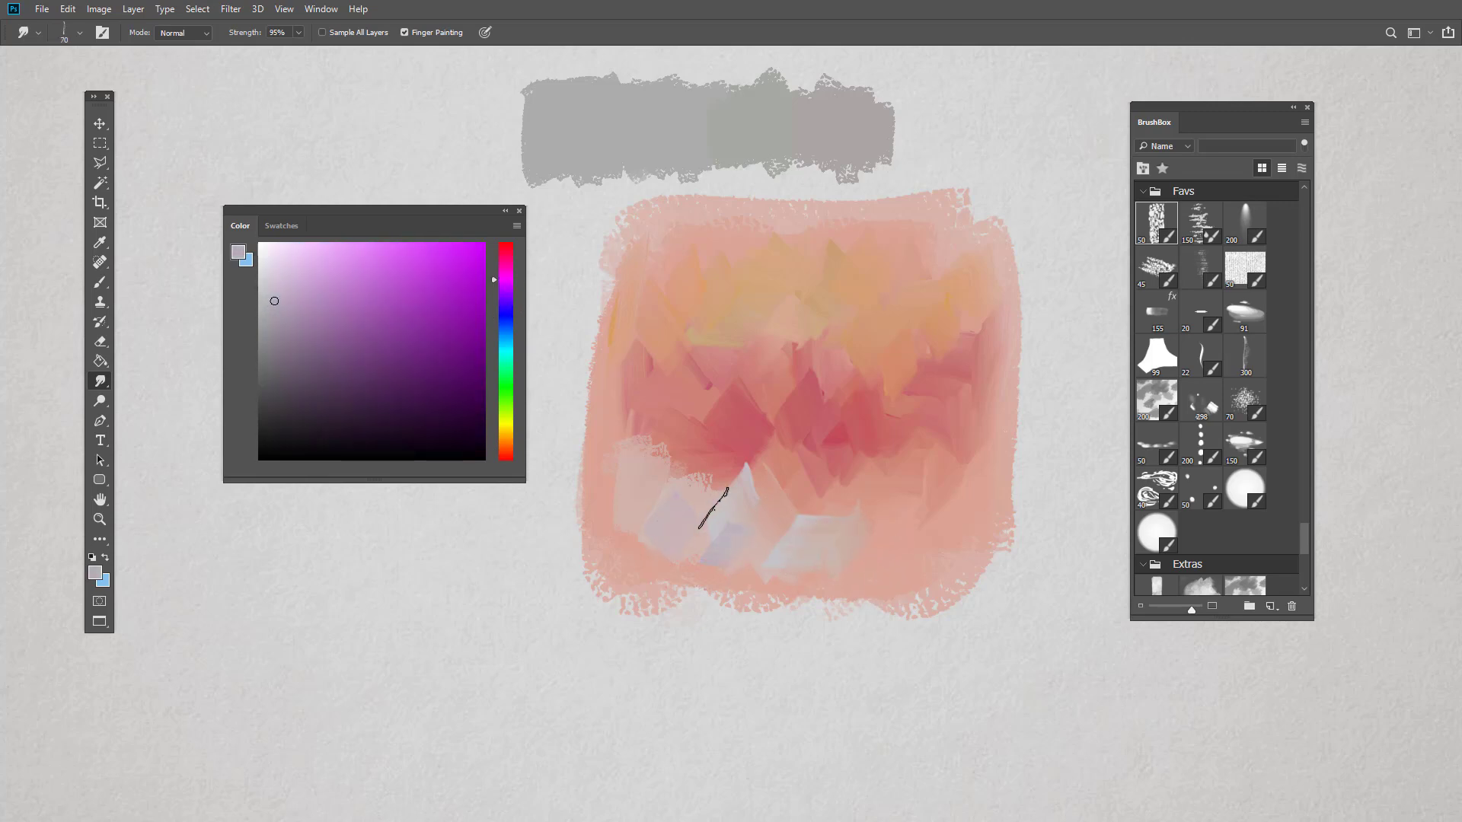
# Shift to a slightly more saturated magenta grey, smudge a lilac facet near the swatch's left edge, and reduce the smudge size to 60
pyautogui.moveTo(508, 281); pyautogui.dragTo(508, 270)
pyautogui.click(283, 299)
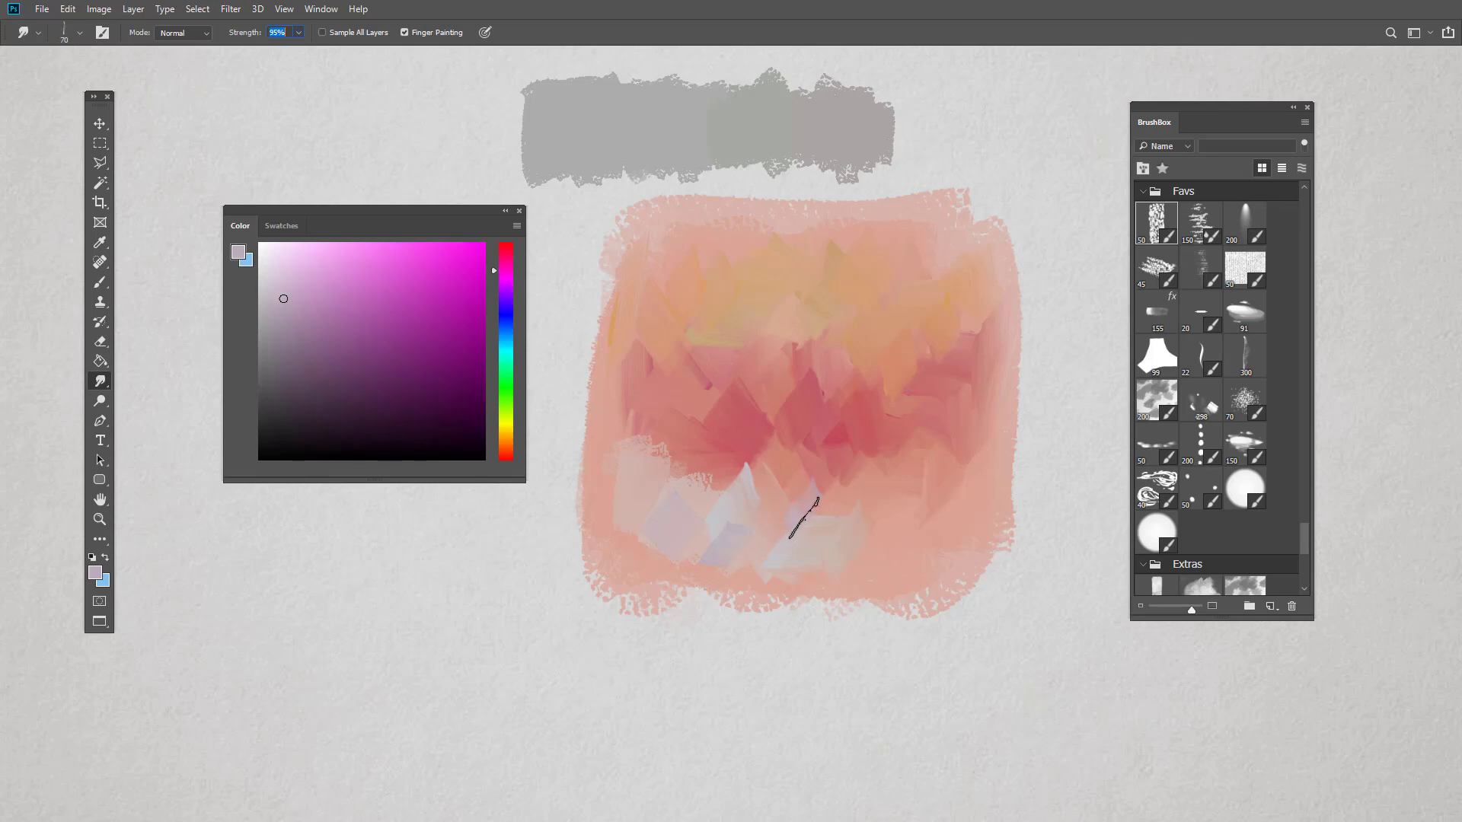
pyautogui.moveTo(656, 460)
pyautogui.mouseDown()
pyautogui.moveTo(636, 434)
pyautogui.moveTo(678, 418)
pyautogui.mouseUp()
pyautogui.press('[')
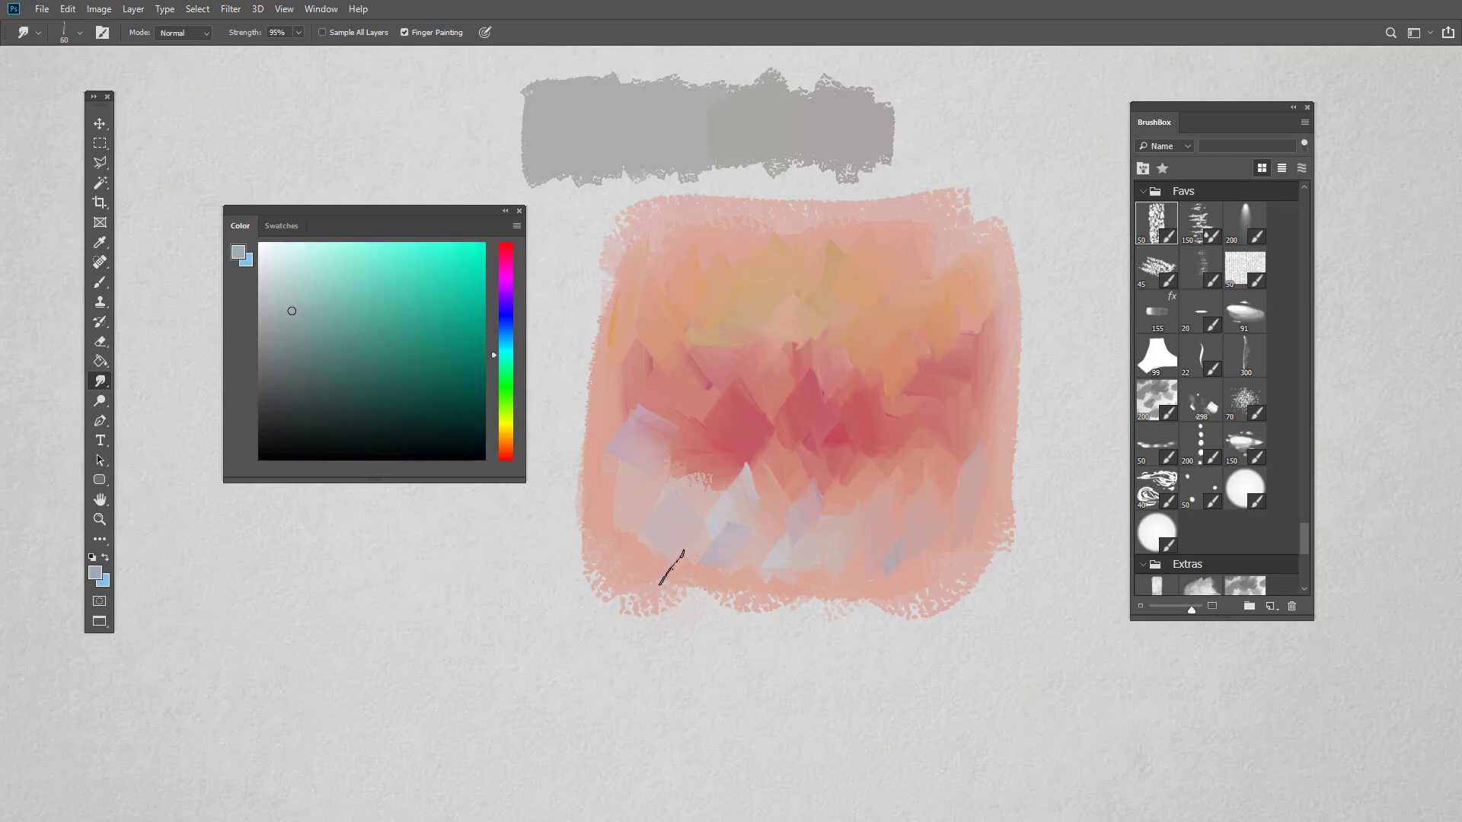
# Smudge muted teal-grey accents into the swatch's lower-left corner at size 70 and its lower middle at size 60
pyautogui.press(']')
pyautogui.moveTo(649, 552)
pyautogui.mouseDown()
pyautogui.moveTo(703, 570)
pyautogui.moveTo(627, 555)
pyautogui.mouseUp()
pyautogui.press('[')
pyautogui.moveTo(833, 474)
pyautogui.mouseDown()
pyautogui.moveTo(801, 515)
pyautogui.moveTo(784, 491)
pyautogui.moveTo(811, 536)
pyautogui.moveTo(862, 494)
pyautogui.mouseUp()
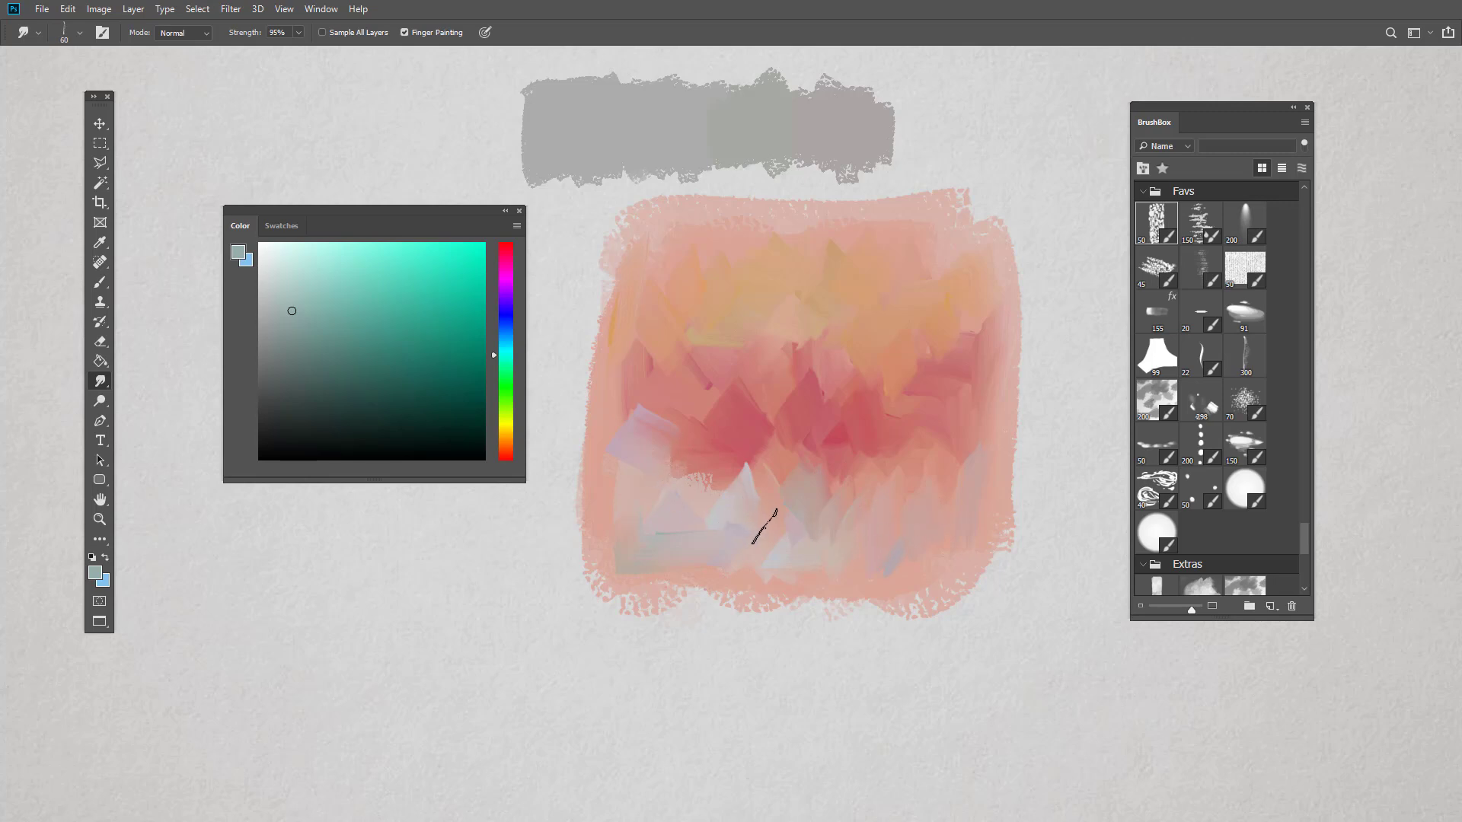
# Work muted red accents into the pale lower area, then choose a more saturated orange-beige and set the smudge size to 70
pyautogui.click(504, 456)
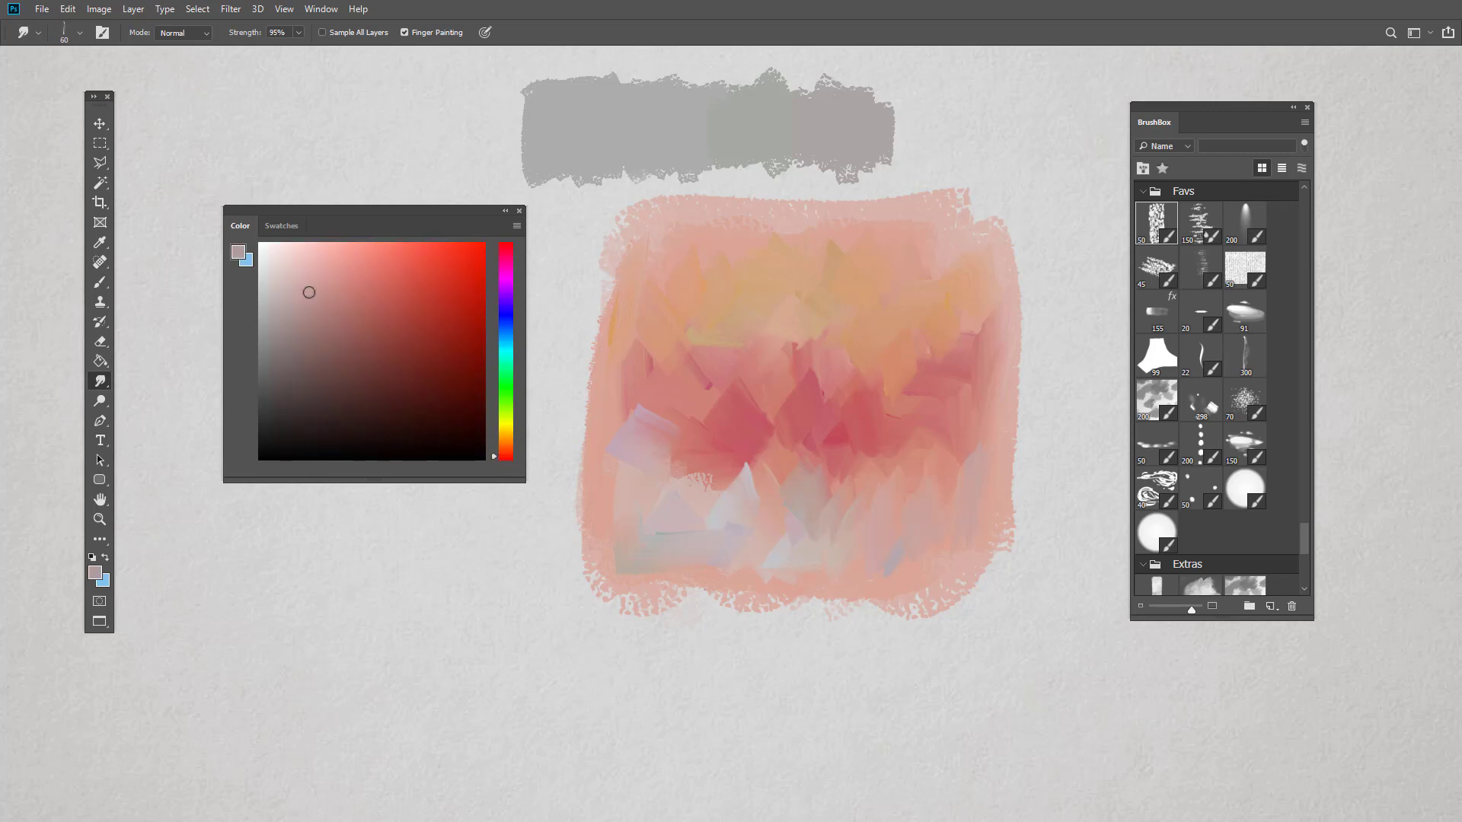
pyautogui.click(299, 303)
pyautogui.press('[')
pyautogui.click(313, 294)
pyautogui.click(505, 445)
pyautogui.click(325, 298)
pyautogui.press(']')
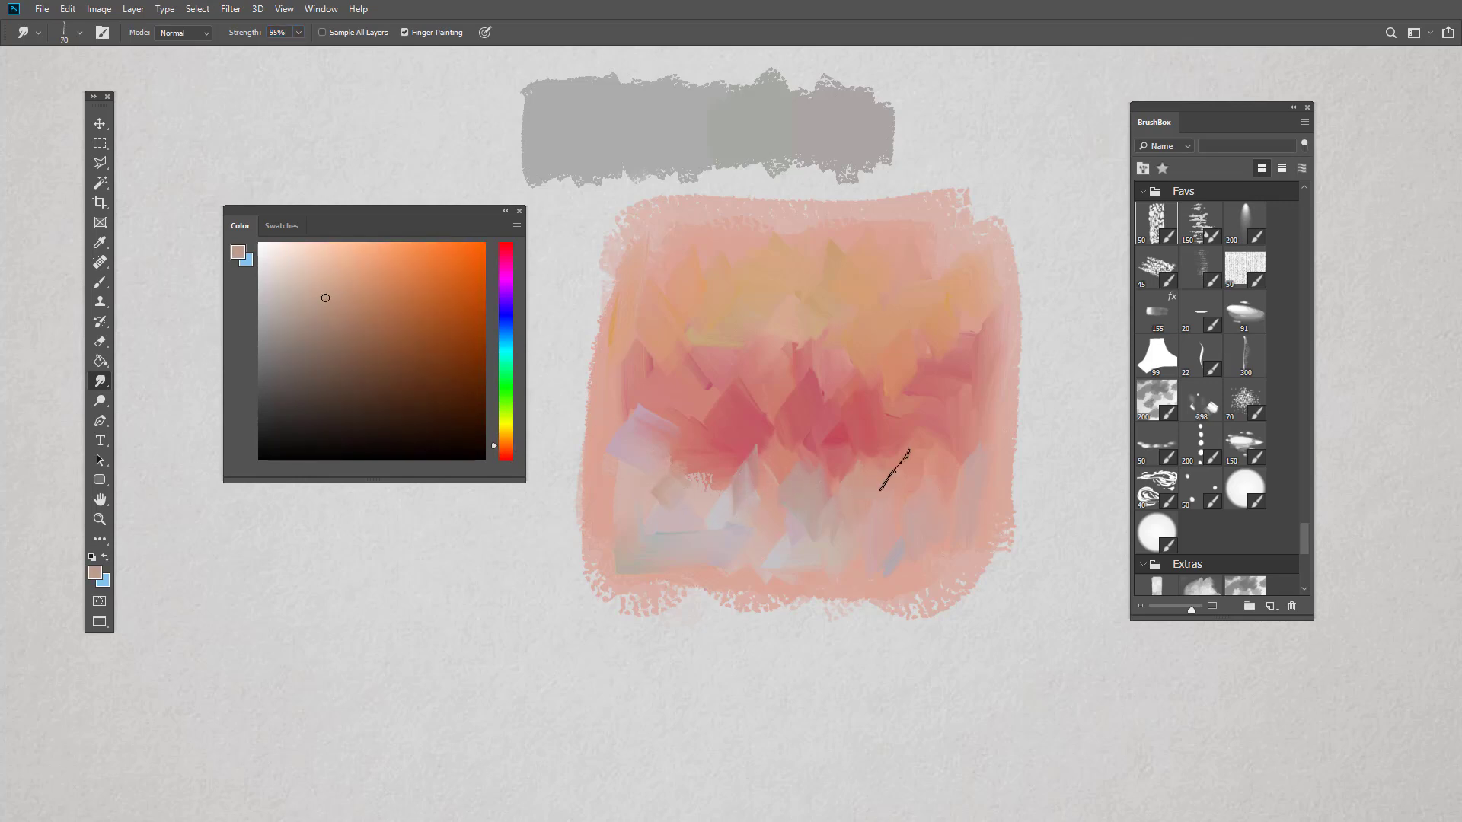